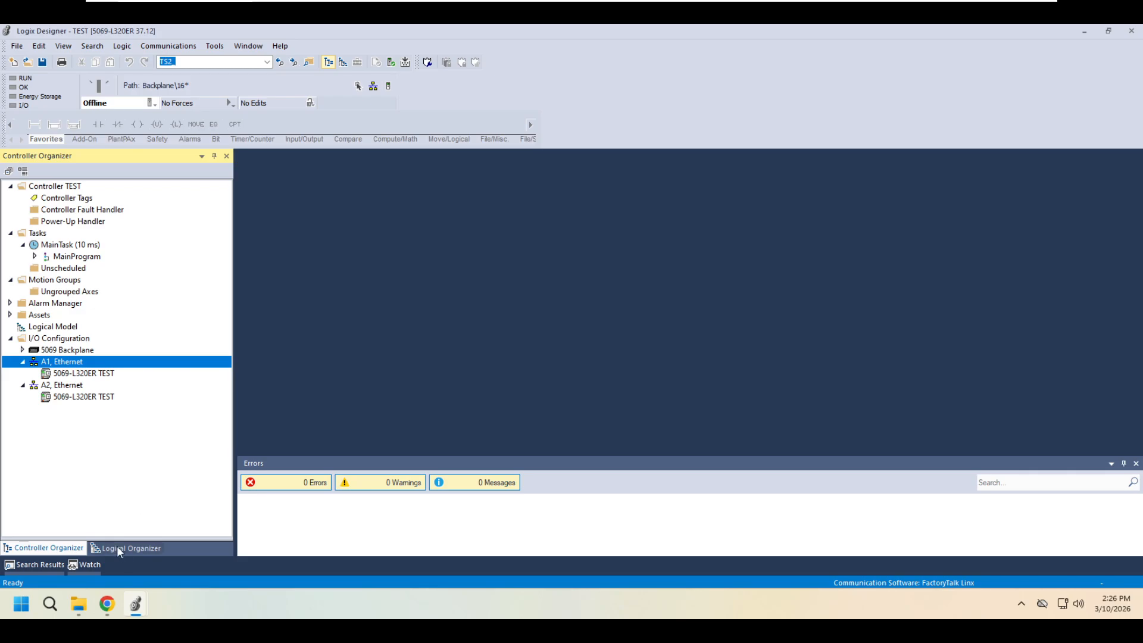
Step: Switch to Chrome and review the product page of the Anybus EtherNet/IP to Serial Linking Device down to its downloads
click(111, 604)
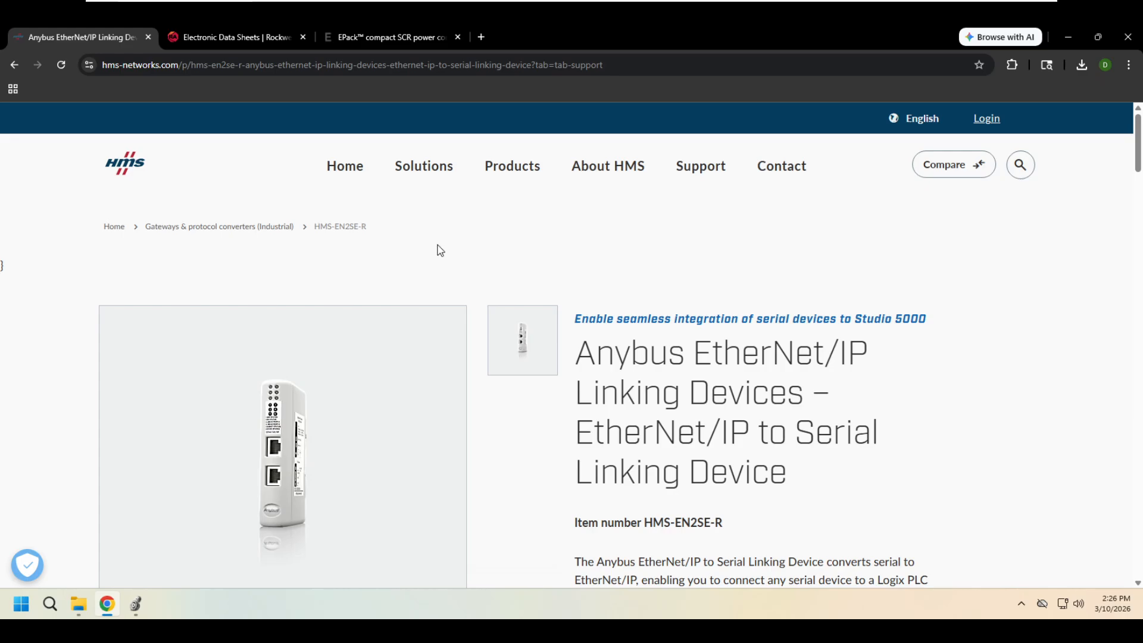
scroll(524, 256, down, 1)
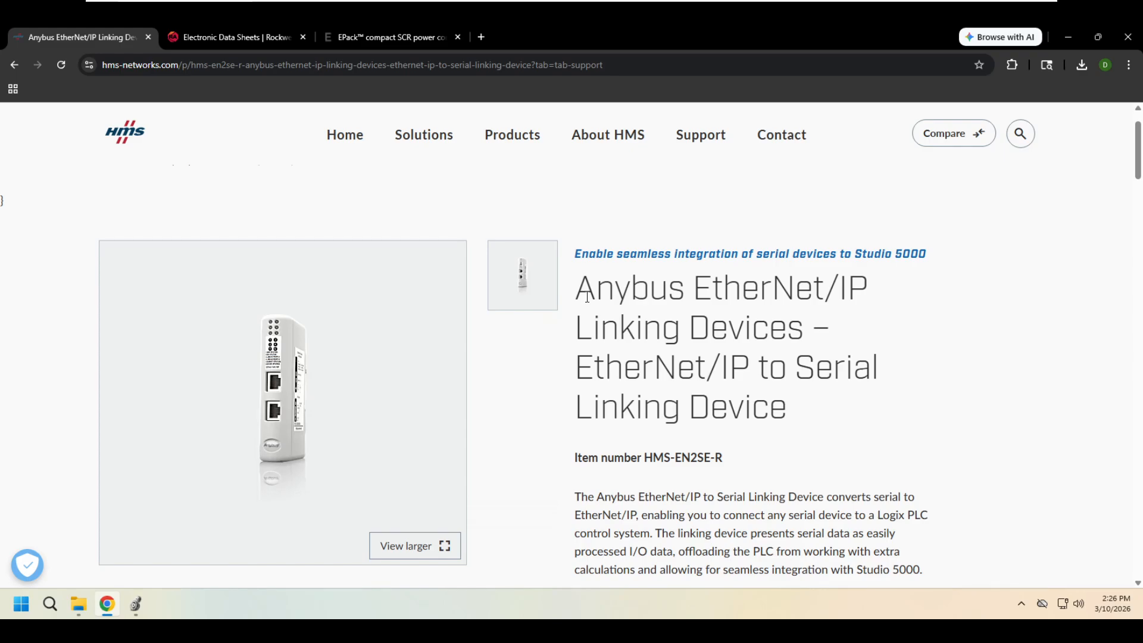
drag(575, 225, 800, 349)
click(800, 349)
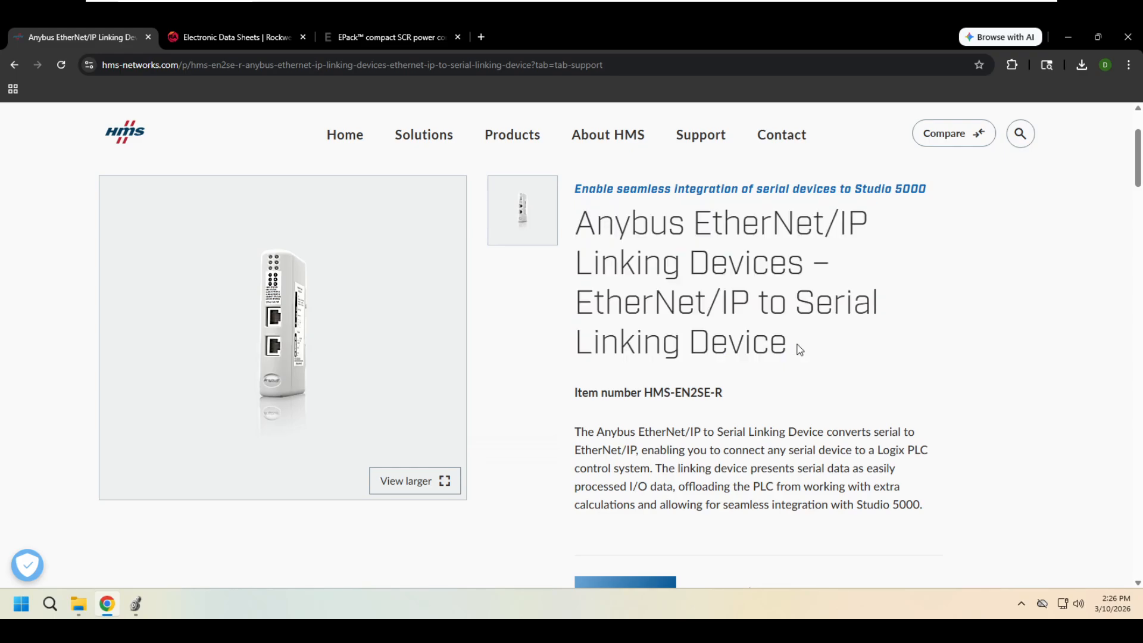
scroll(392, 294, down, 2)
scroll(330, 271, up, 2)
scroll(515, 271, down, 10)
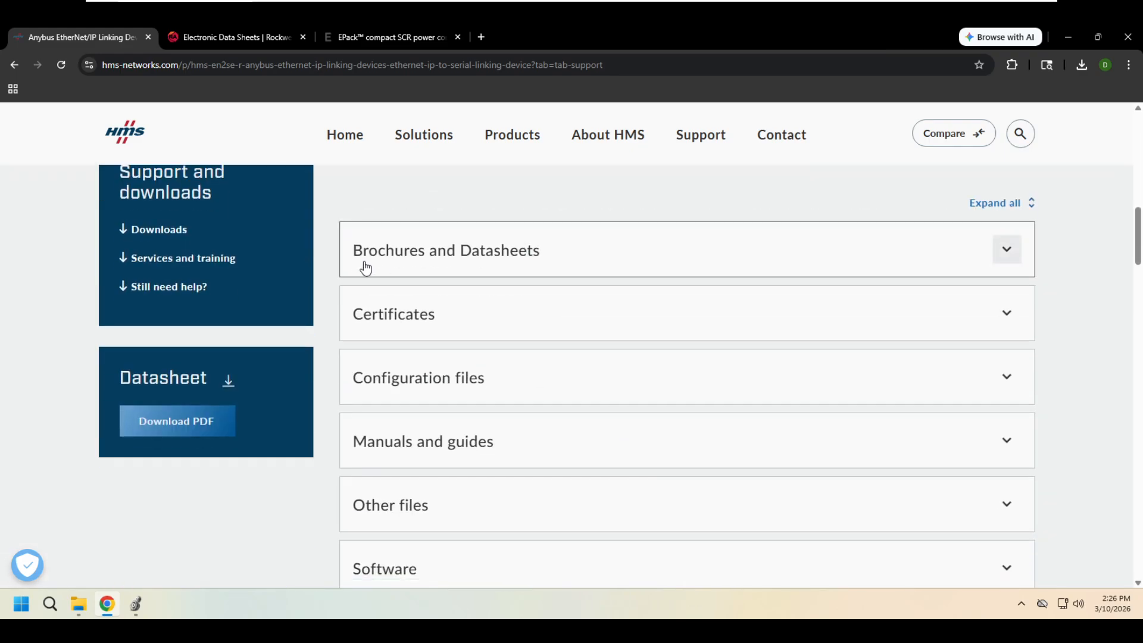
Step: Expand the Configuration files downloads and examine the EDS File For EtherNet/IP entry
scroll(372, 269, down, 1)
click(494, 322)
scroll(493, 322, down, 1)
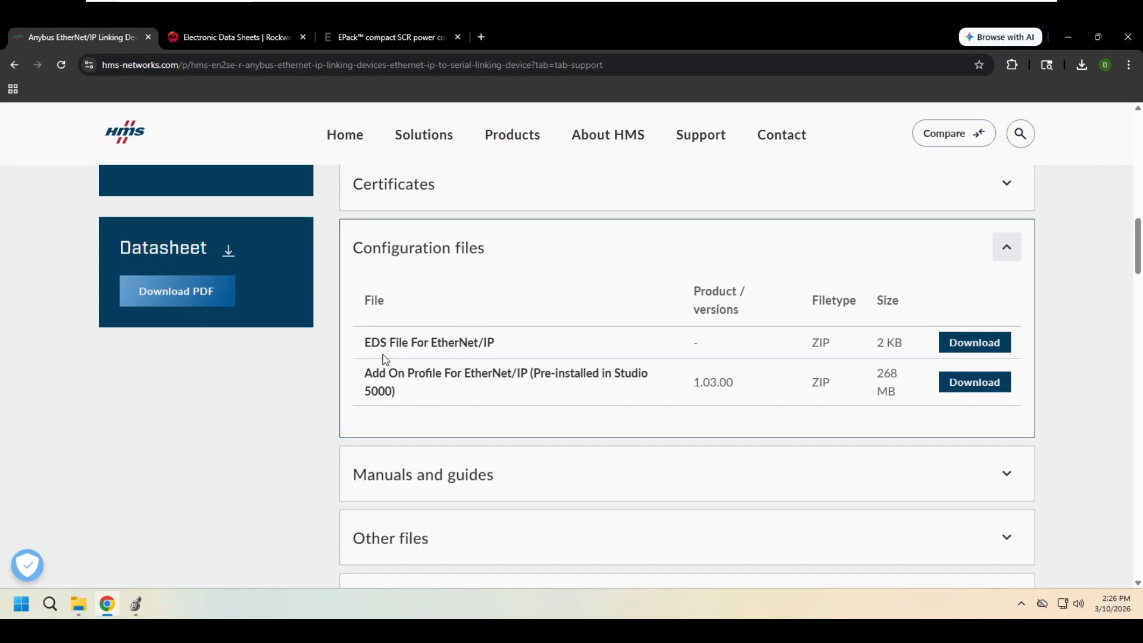
drag(375, 340, 501, 346)
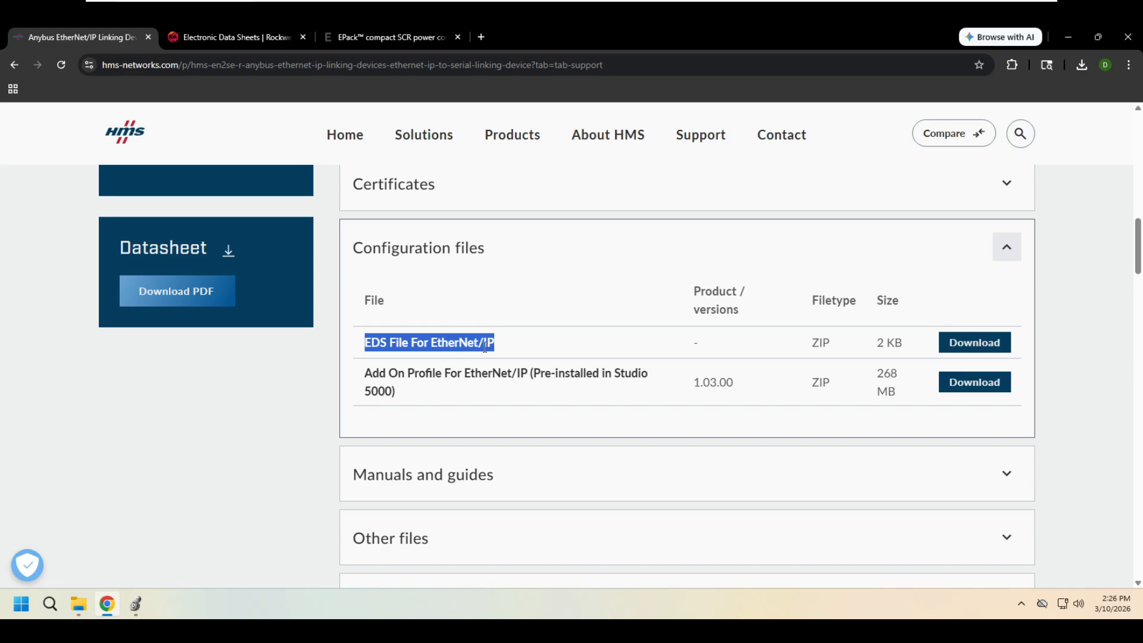
click(434, 271)
scroll(357, 289, up, 1)
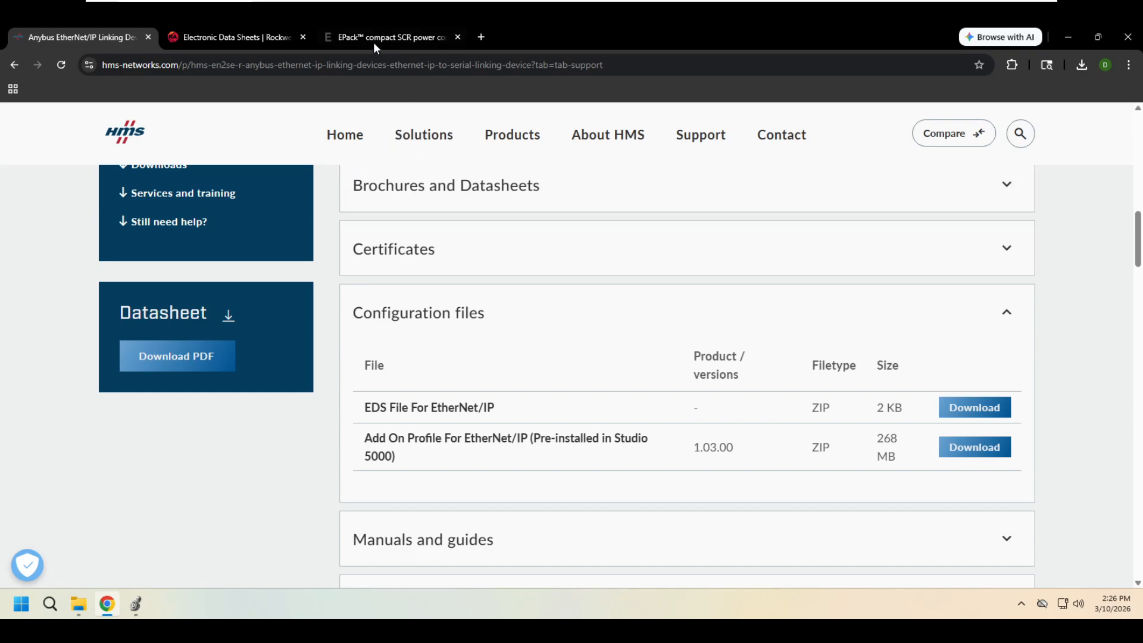
Step: Look up the Downloads section on the Eurotherm EPack compact SCR power controllers page, and return to the Anybus page
click(395, 39)
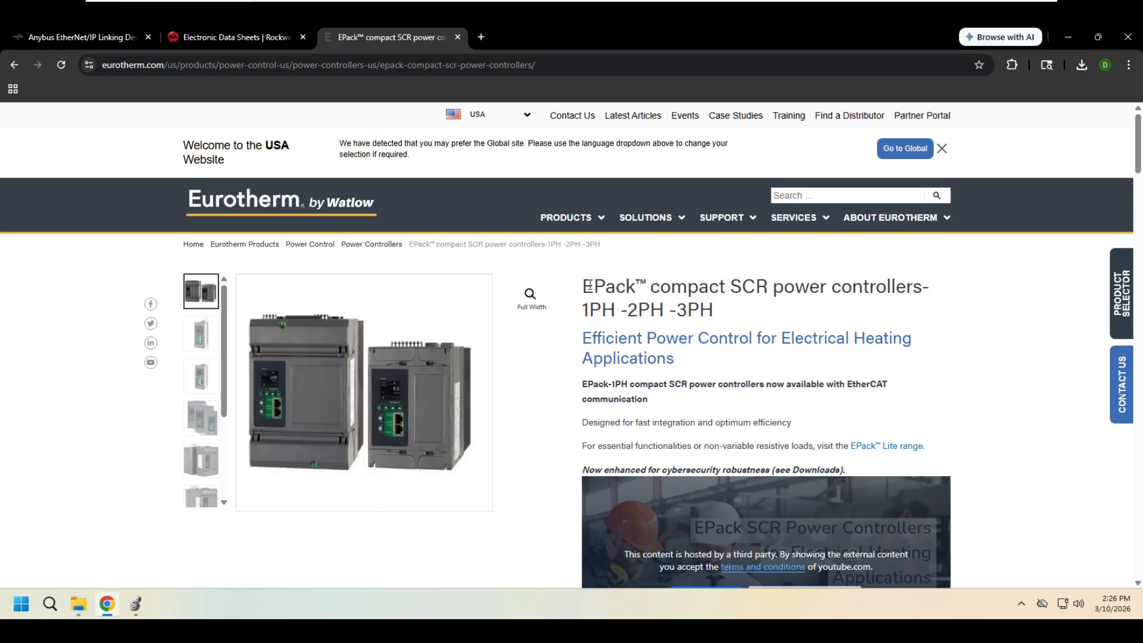
scroll(518, 297, down, 20)
scroll(480, 304, down, 5)
scroll(460, 327, up, 1)
click(497, 317)
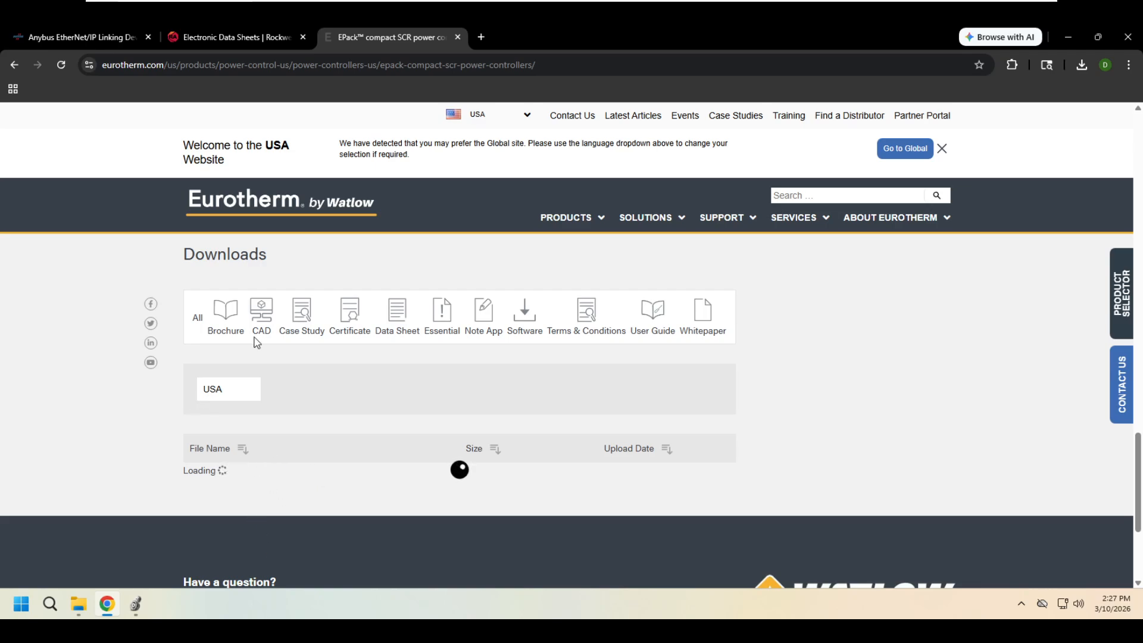
click(97, 36)
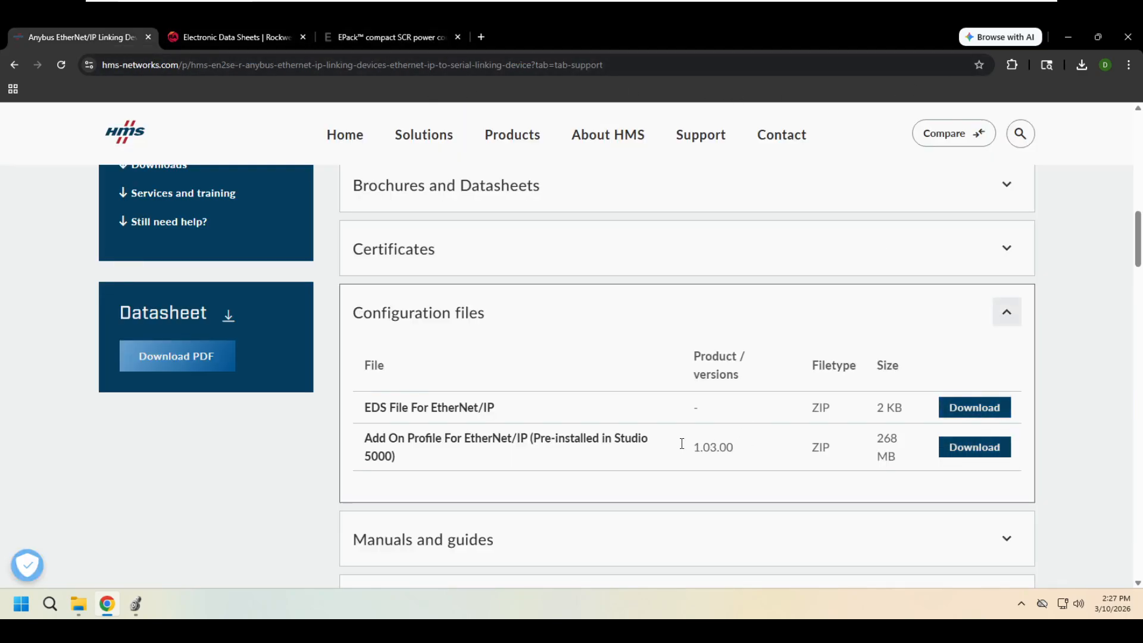
Step: Switch to File Explorer and open the extracted eds-file-for-ethernet-ip folder in Downloads
click(1068, 37)
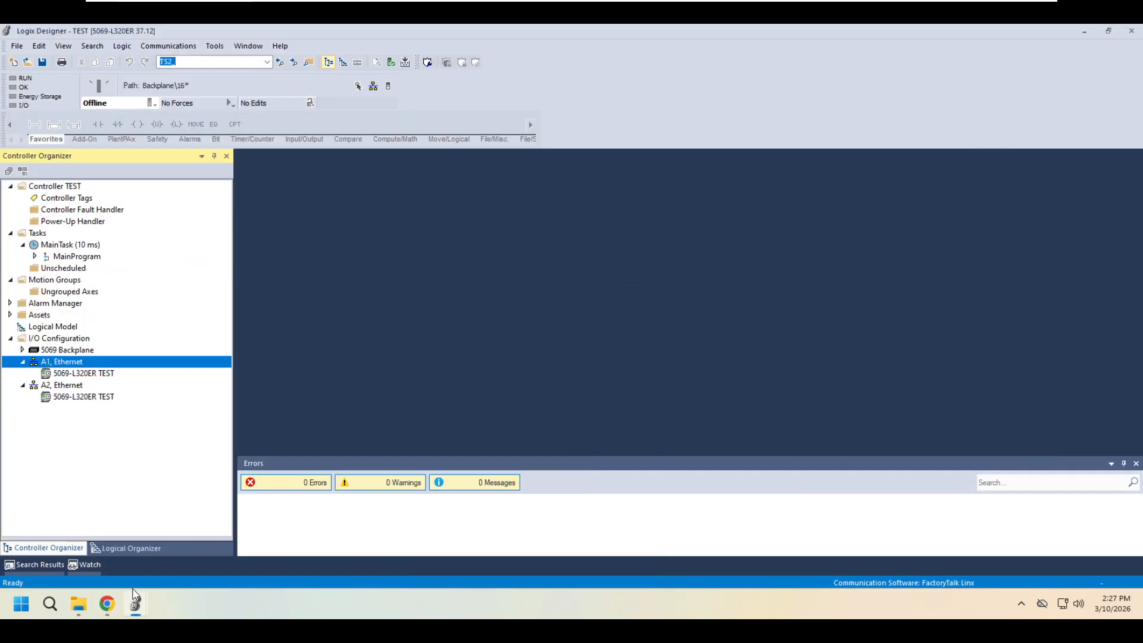
click(78, 604)
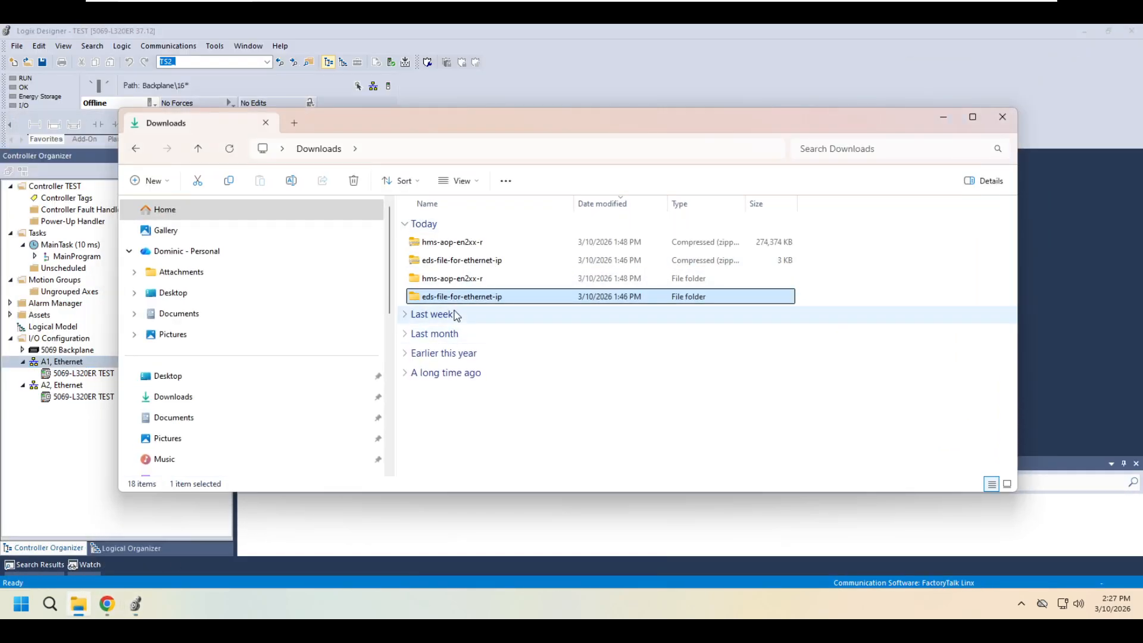
click(455, 243)
click(471, 262)
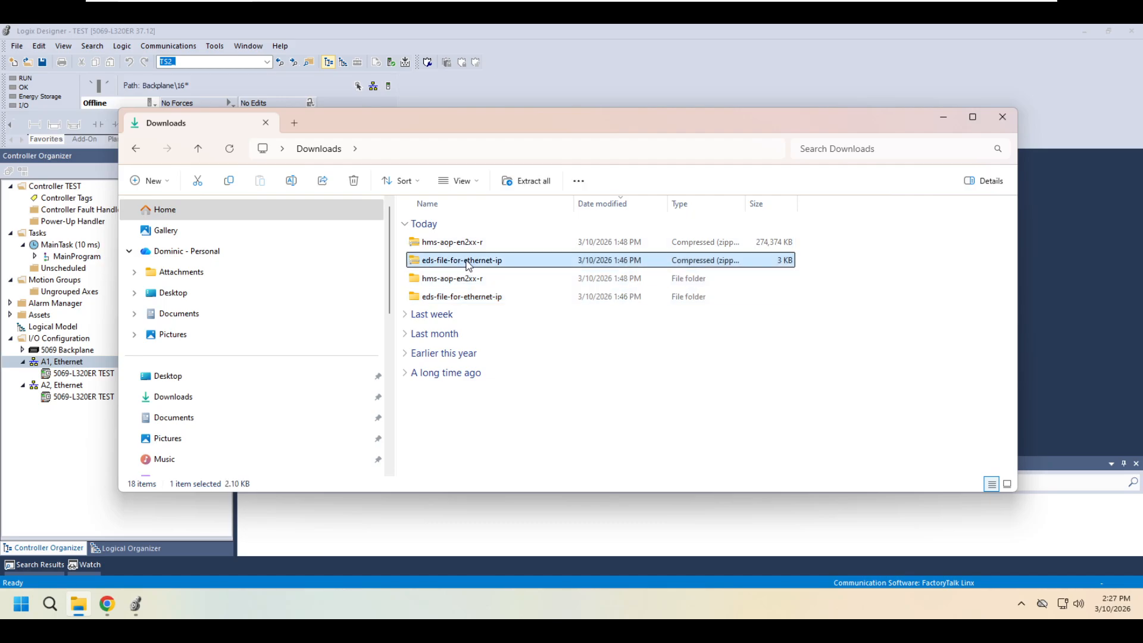
double_click(469, 296)
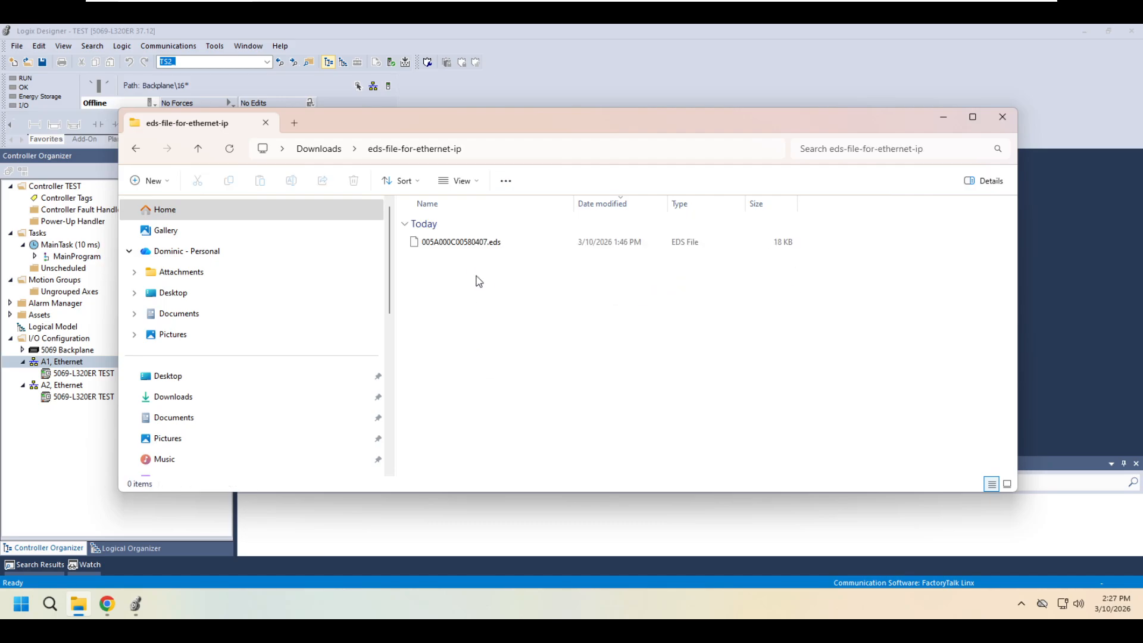
Step: Open 005A000C00580407.eds in Notepad just once
click(476, 249)
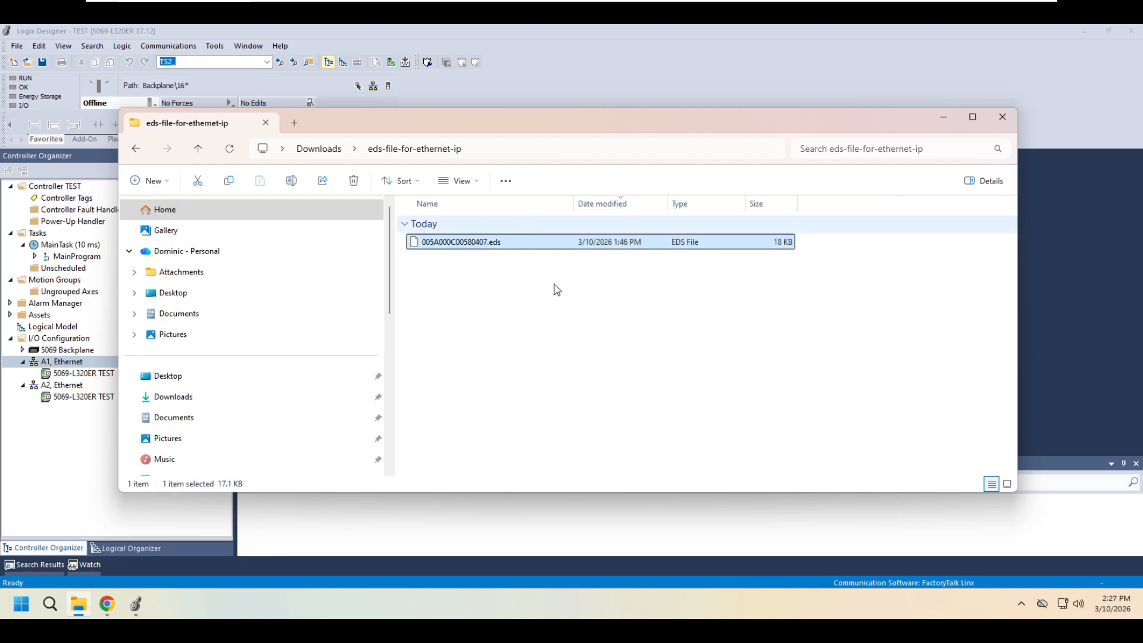
right_click(510, 249)
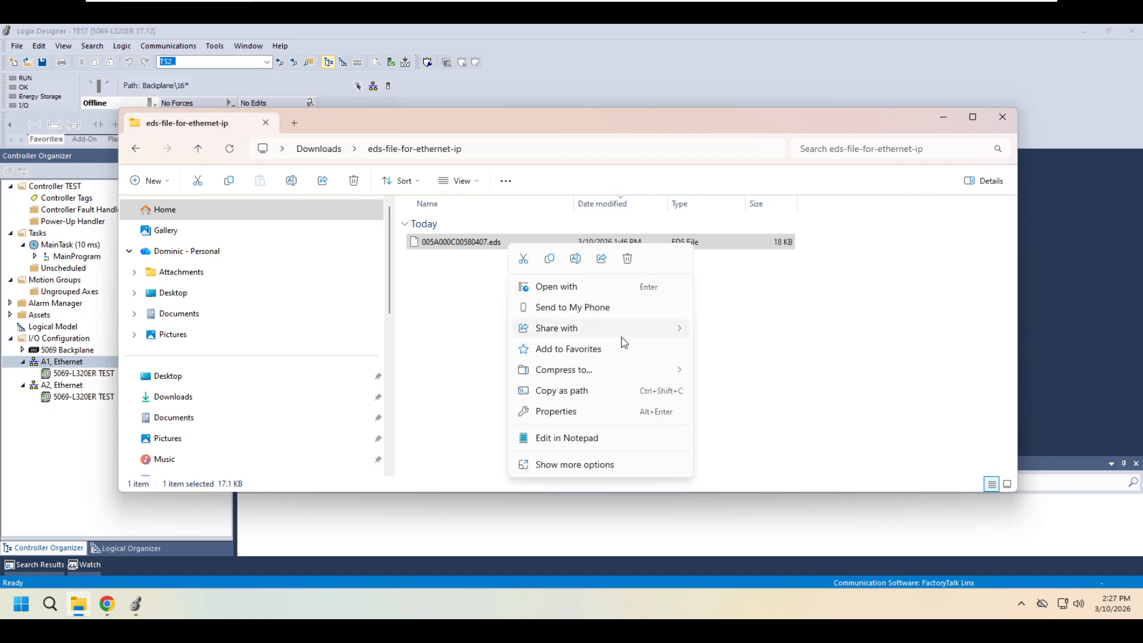
click(661, 288)
click(528, 328)
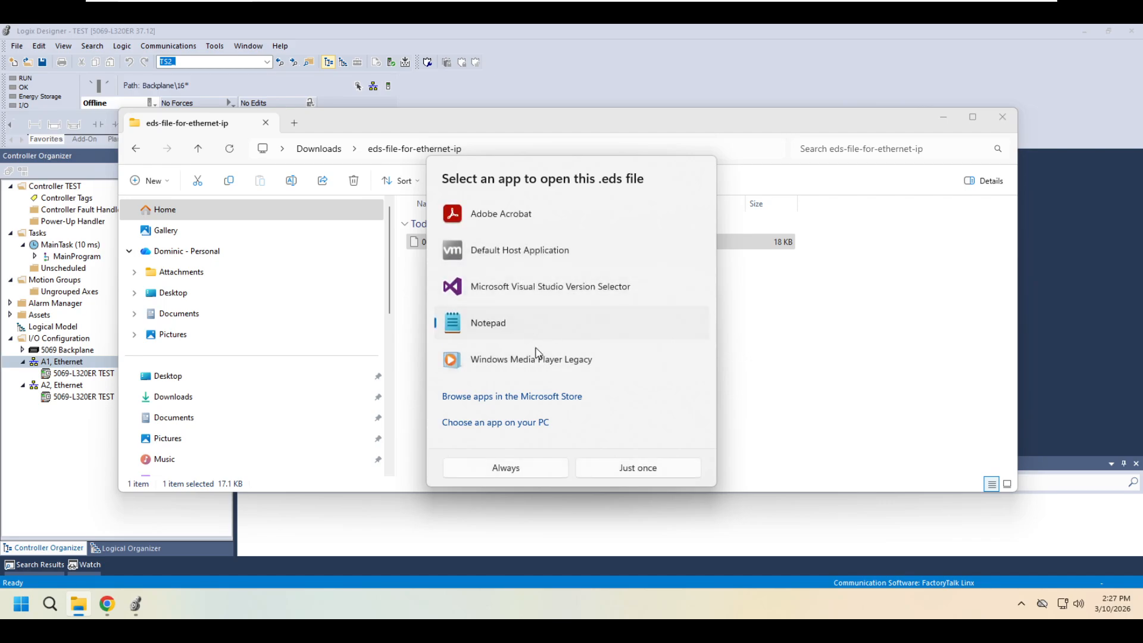
click(634, 470)
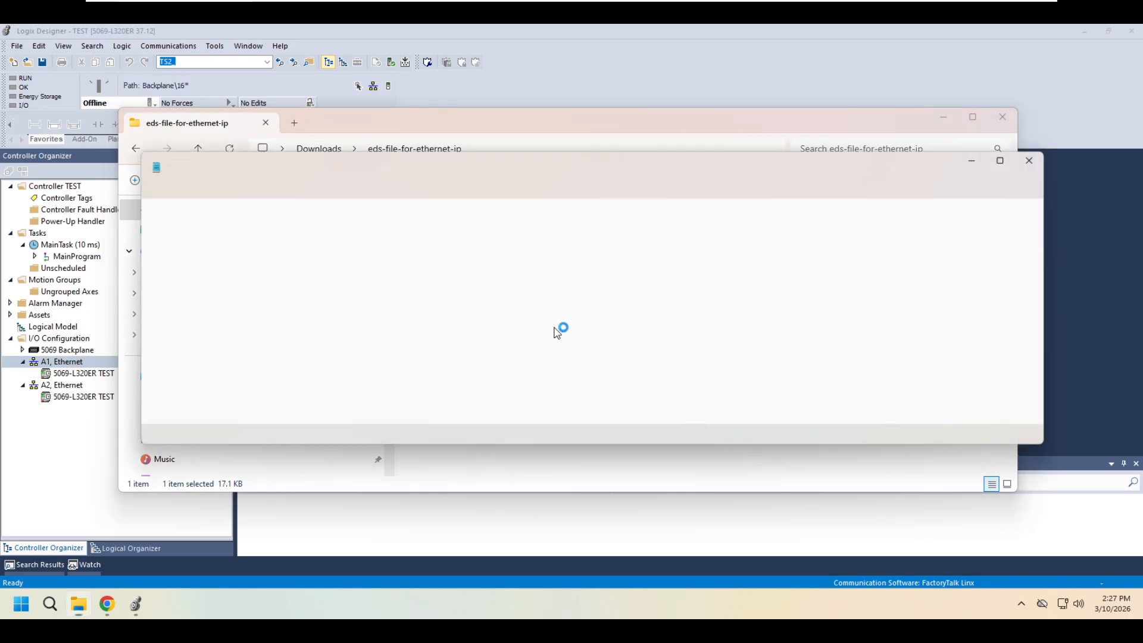
Step: Examine the File and Device sections at the beginning of the EDS file, and minimize Notepad
scroll(421, 286, up, 10)
scroll(366, 277, up, 15)
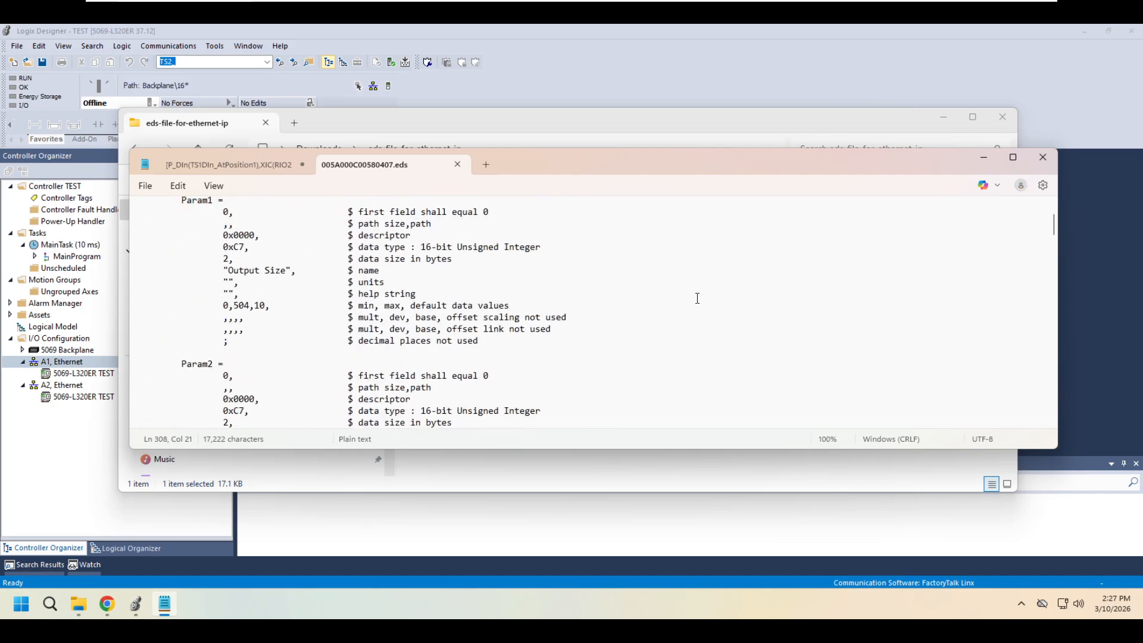
scroll(547, 307, up, 10)
drag(529, 407, 142, 209)
click(416, 353)
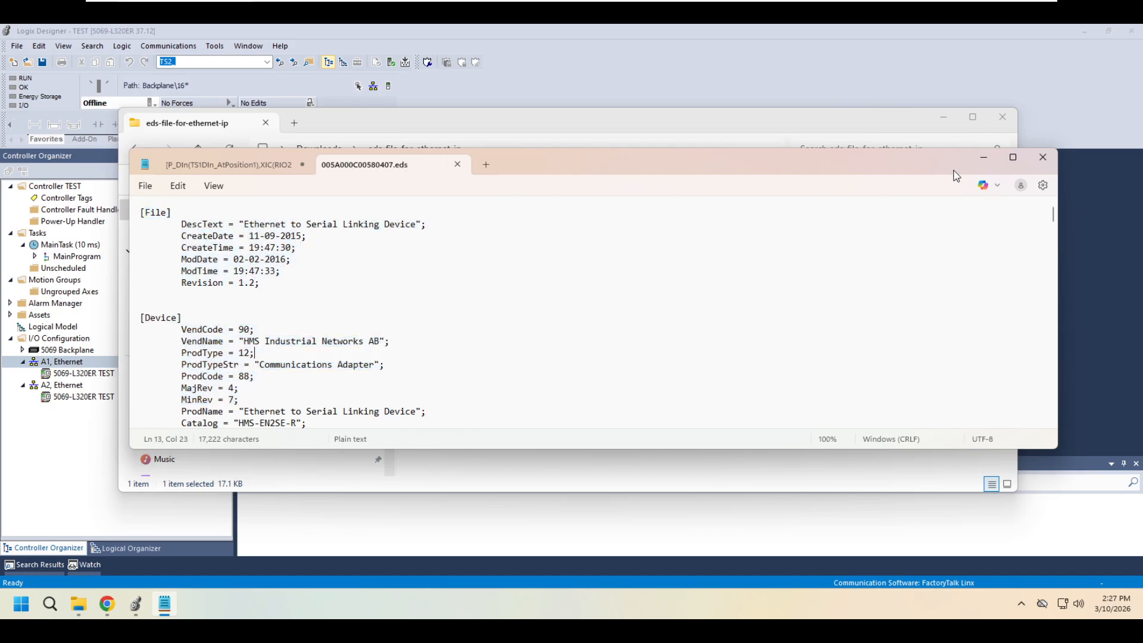
click(983, 157)
click(506, 262)
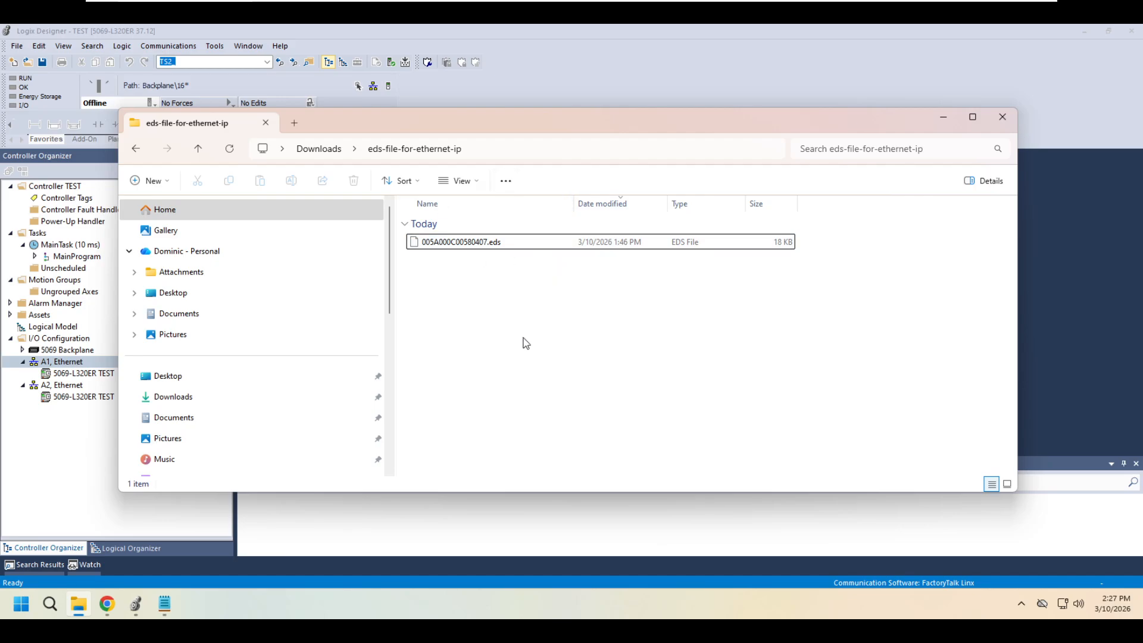
Step: Close the EDS file in Notepad and return to Logix Designer
click(164, 604)
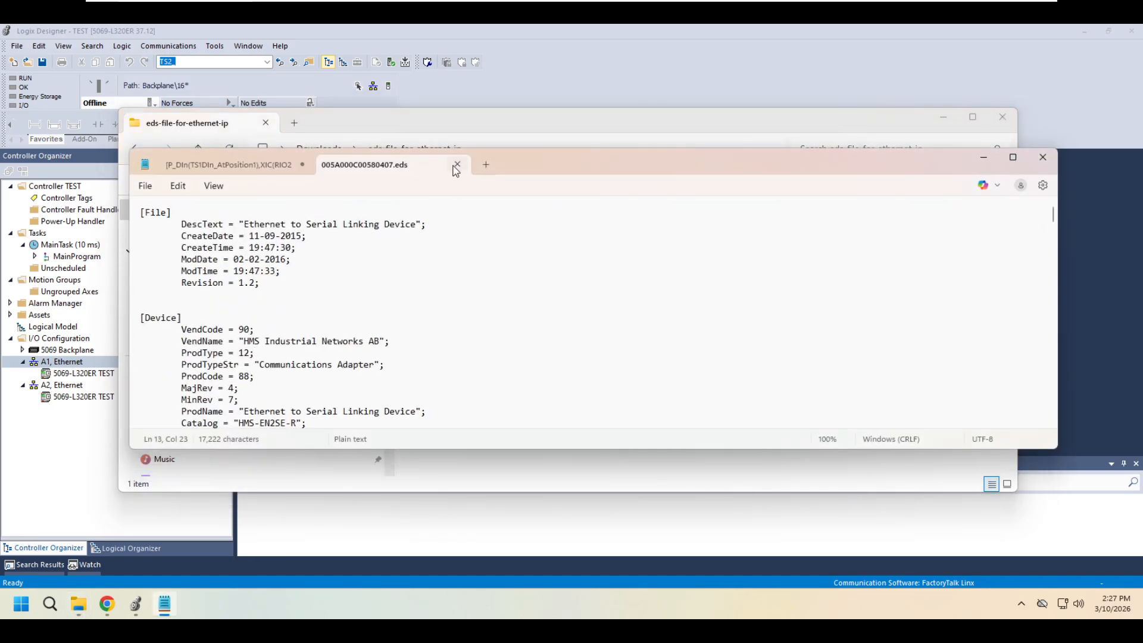
click(456, 165)
click(983, 157)
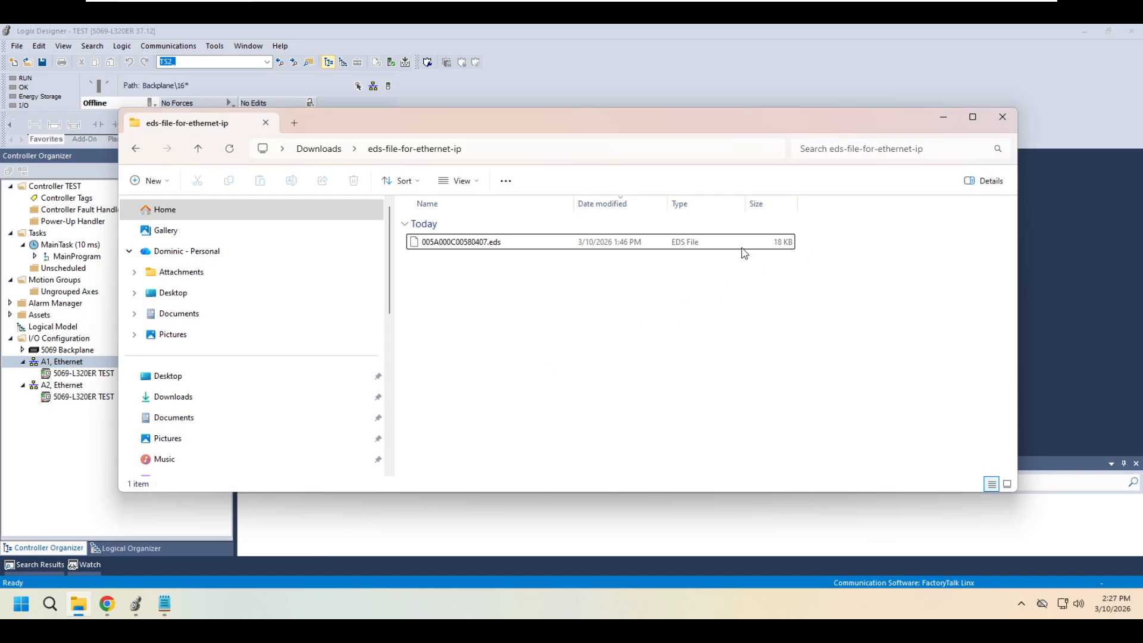
click(943, 116)
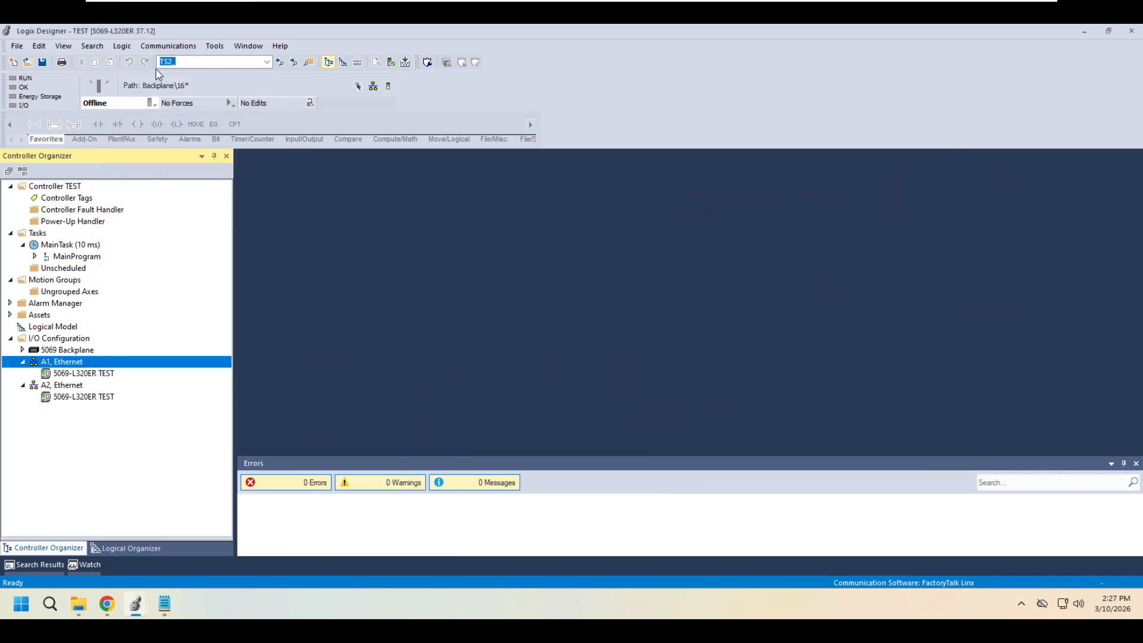
Step: Launch the Device Description Installation Tool and choose to register a device description file
click(215, 47)
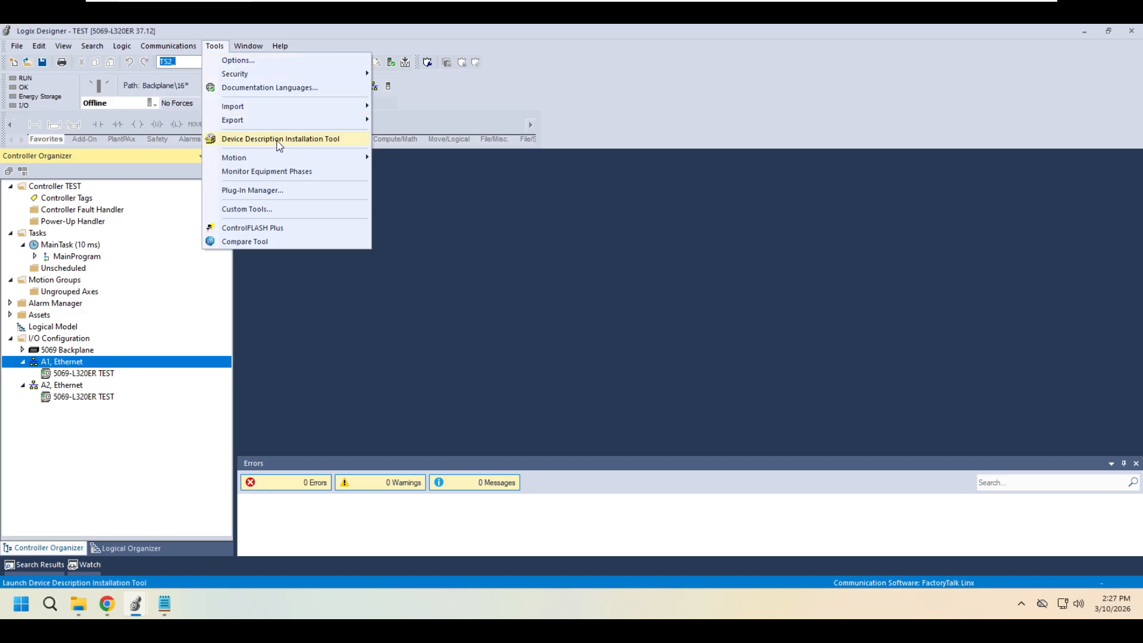
click(331, 141)
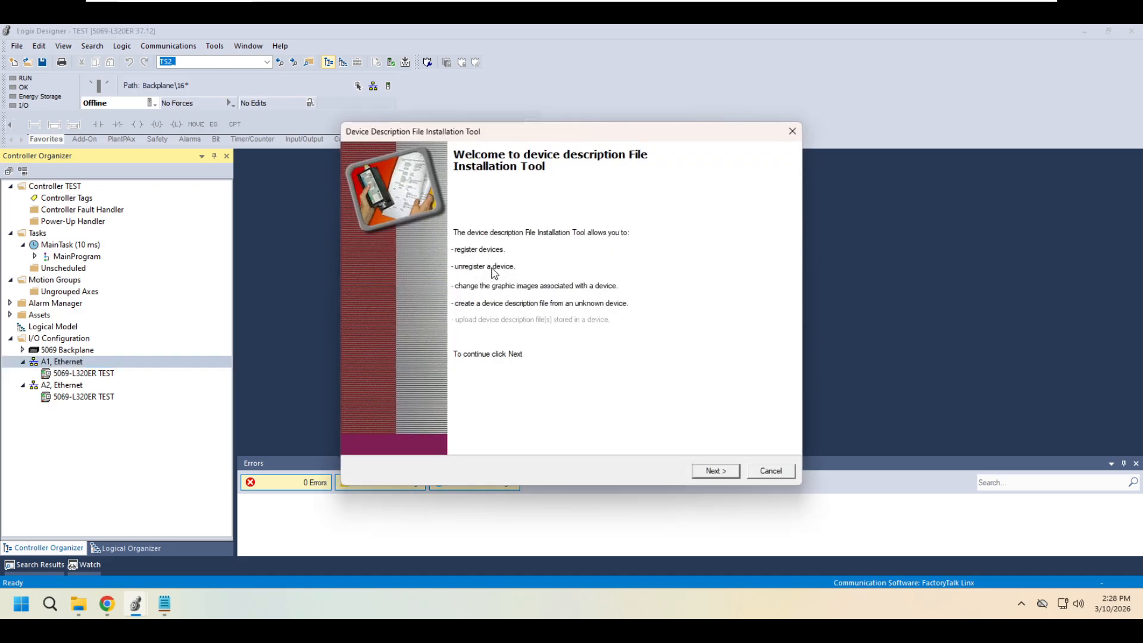
click(724, 476)
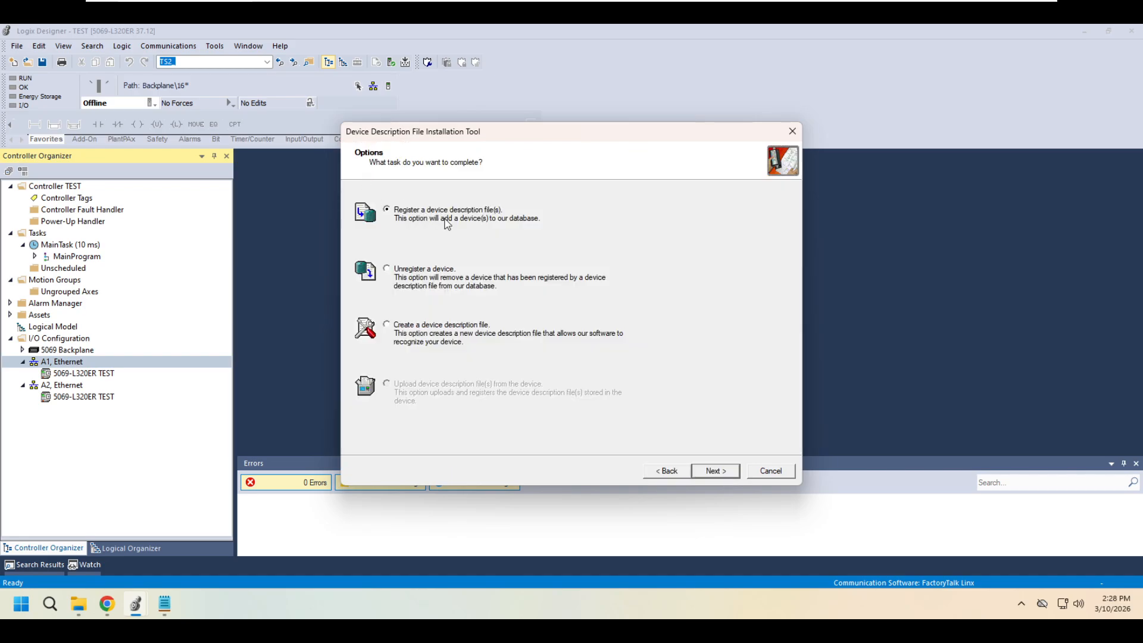
click(726, 473)
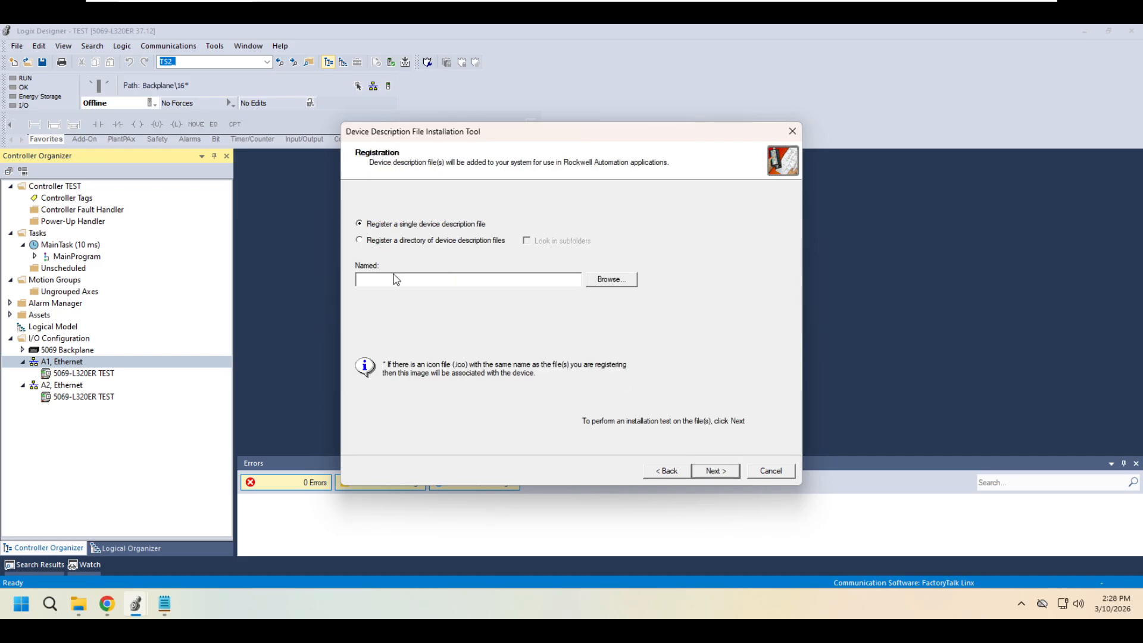
Step: Select 005A000C00580407.eds from the eds-file-for-ethernet-ip folder as the single file to register and run its installation test
click(603, 280)
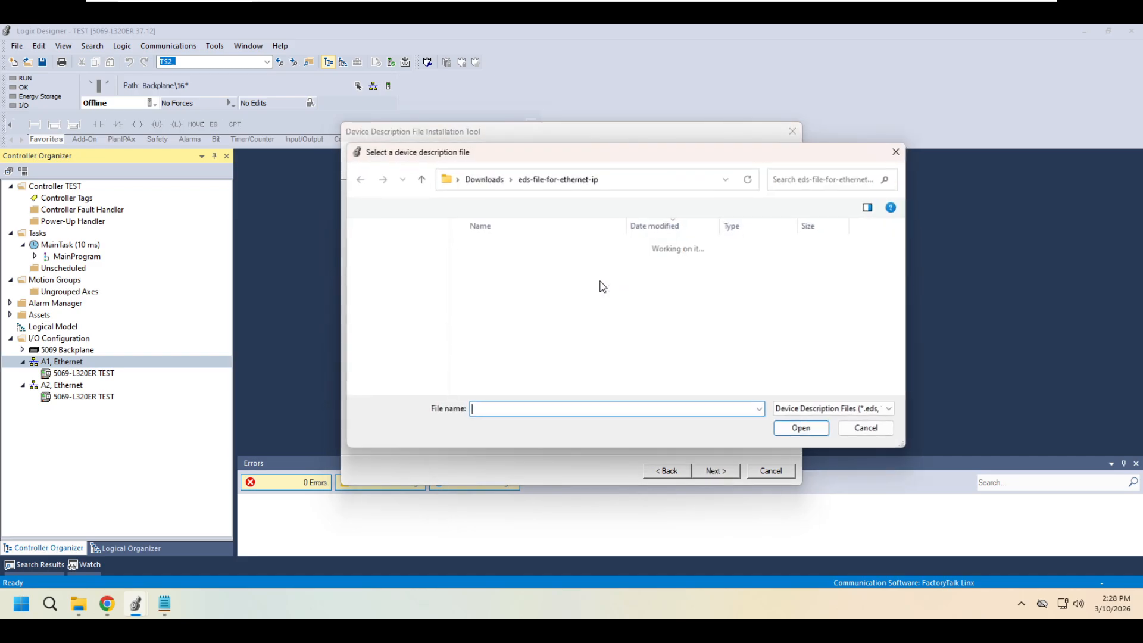
click(529, 266)
click(801, 429)
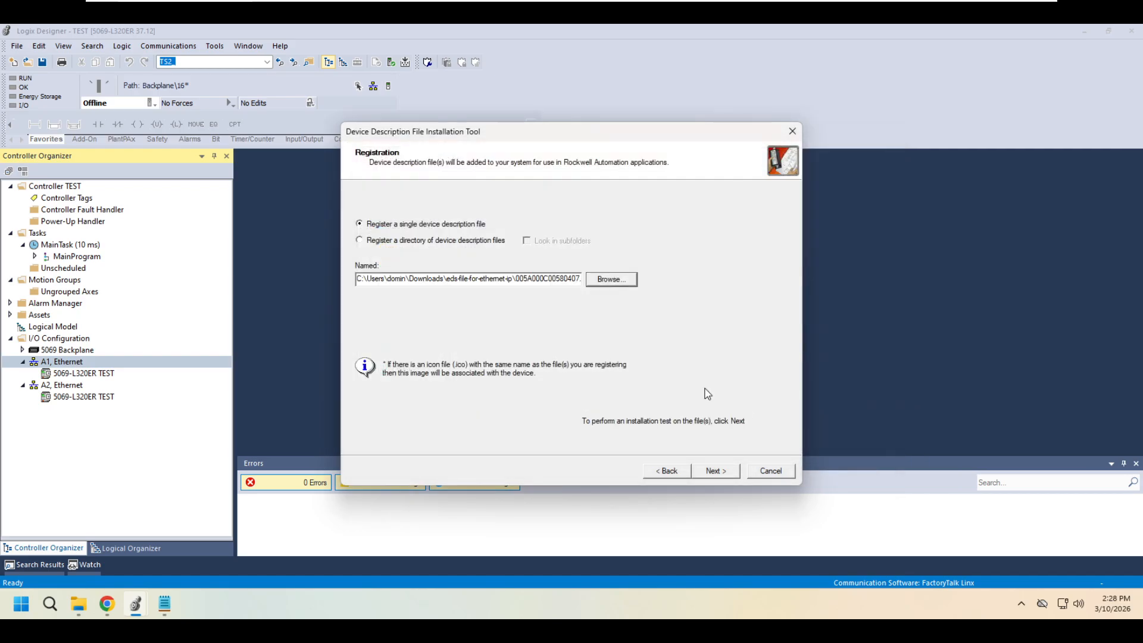
click(720, 470)
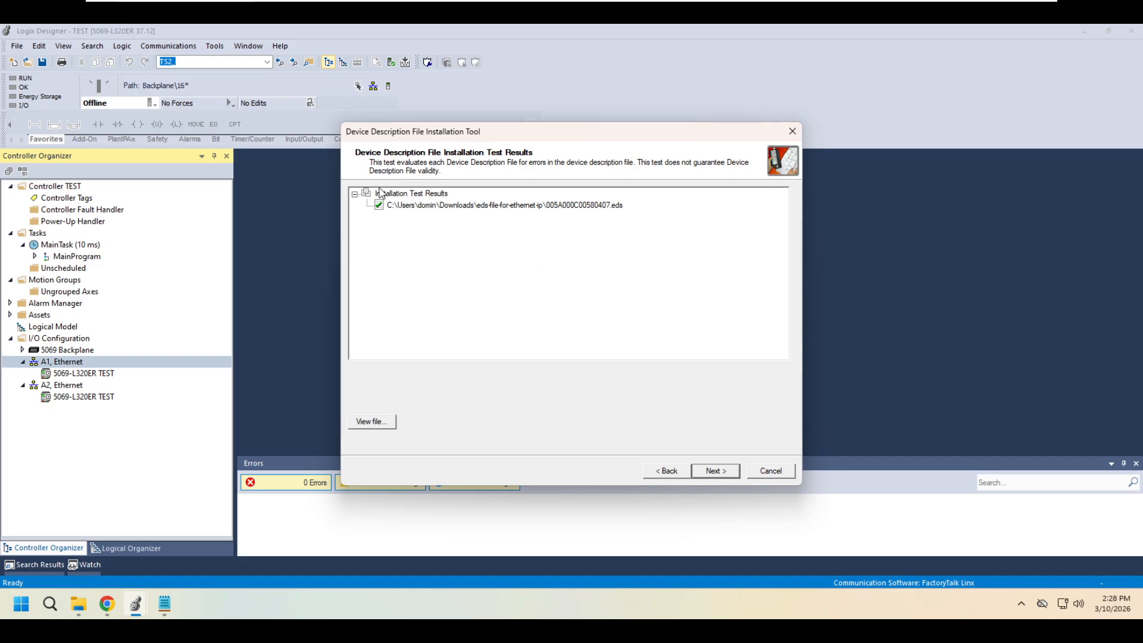
Step: Continue past the installation test results to the graphic image settings and select the Ethernet to Serial Linking Device
click(717, 470)
click(571, 238)
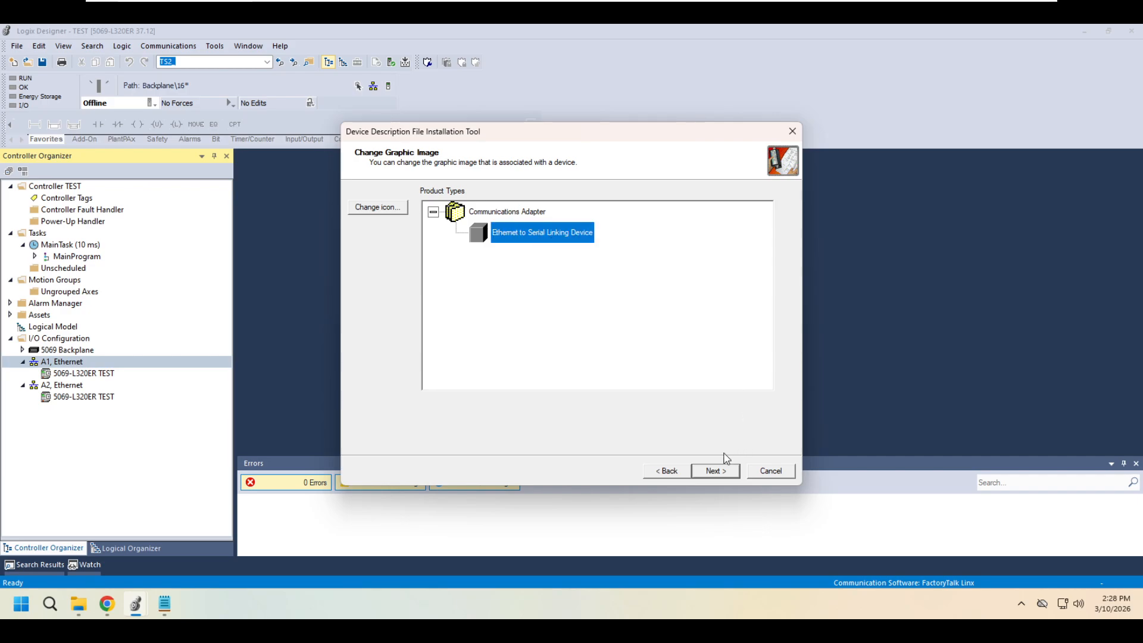
click(720, 477)
click(664, 472)
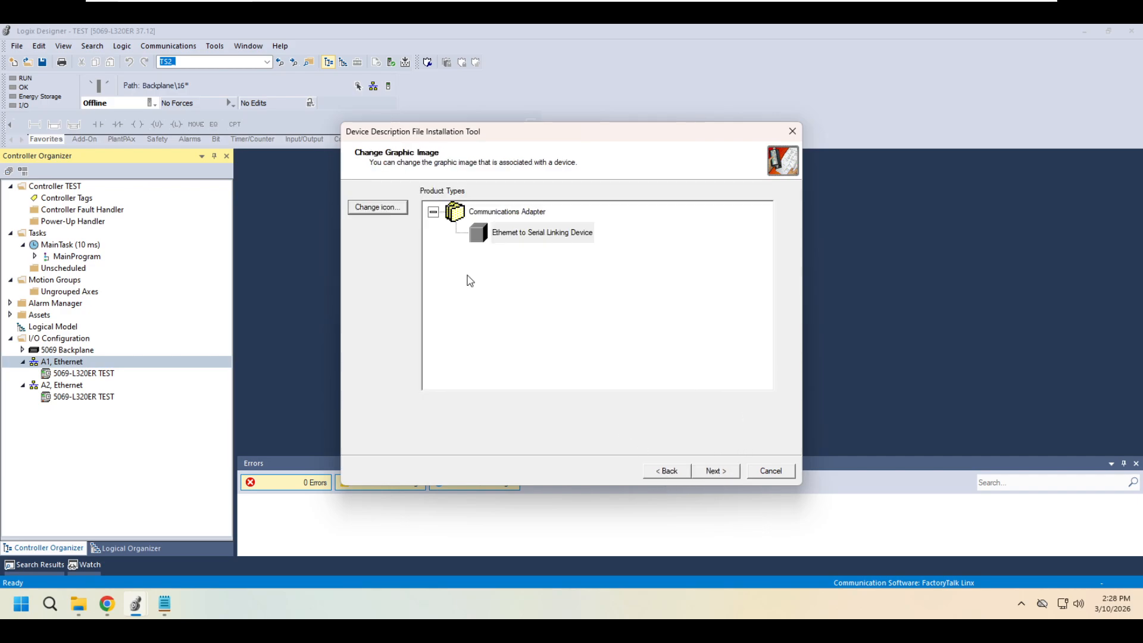
Step: Browse the Rockwell Automation icon library for the device and leave it without choosing an icon
click(388, 209)
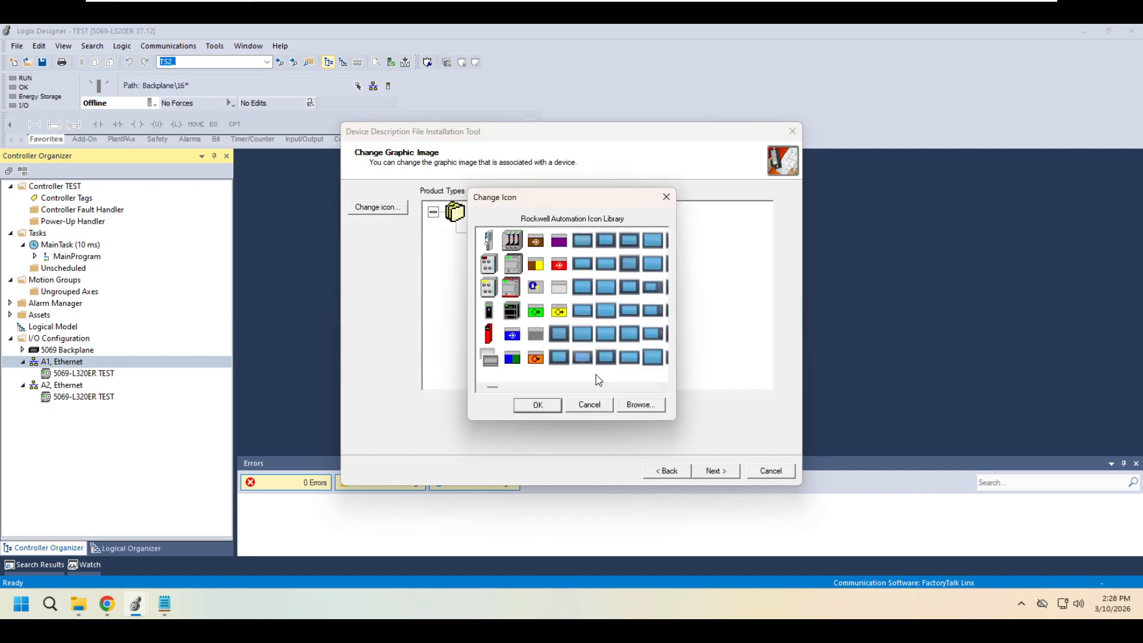
drag(491, 387, 508, 391)
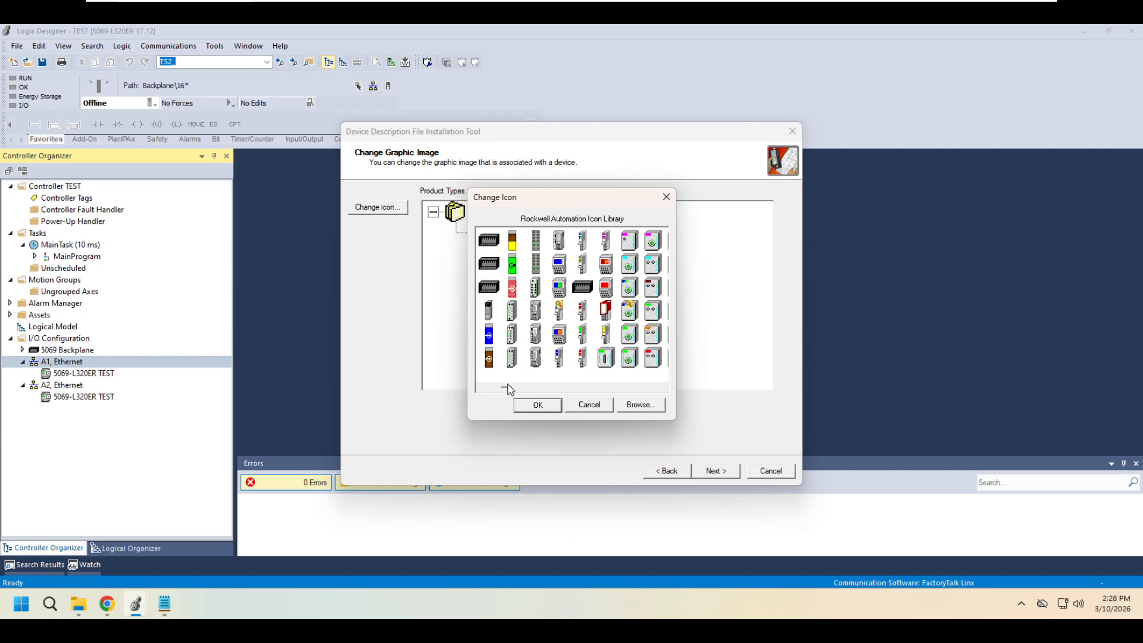
drag(507, 391, 541, 395)
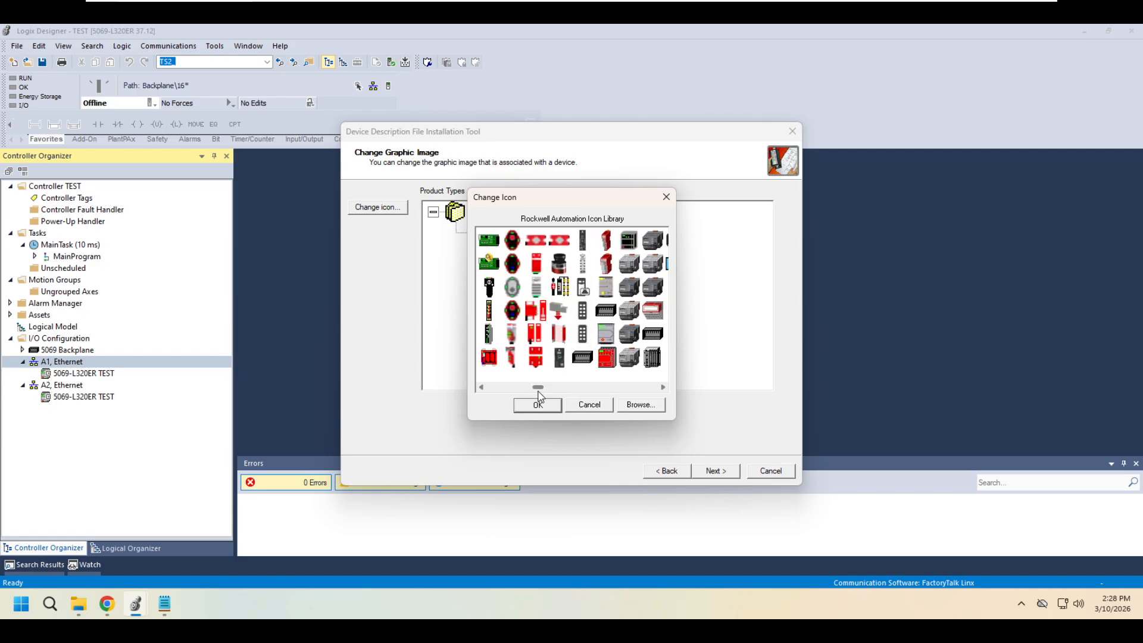
click(587, 415)
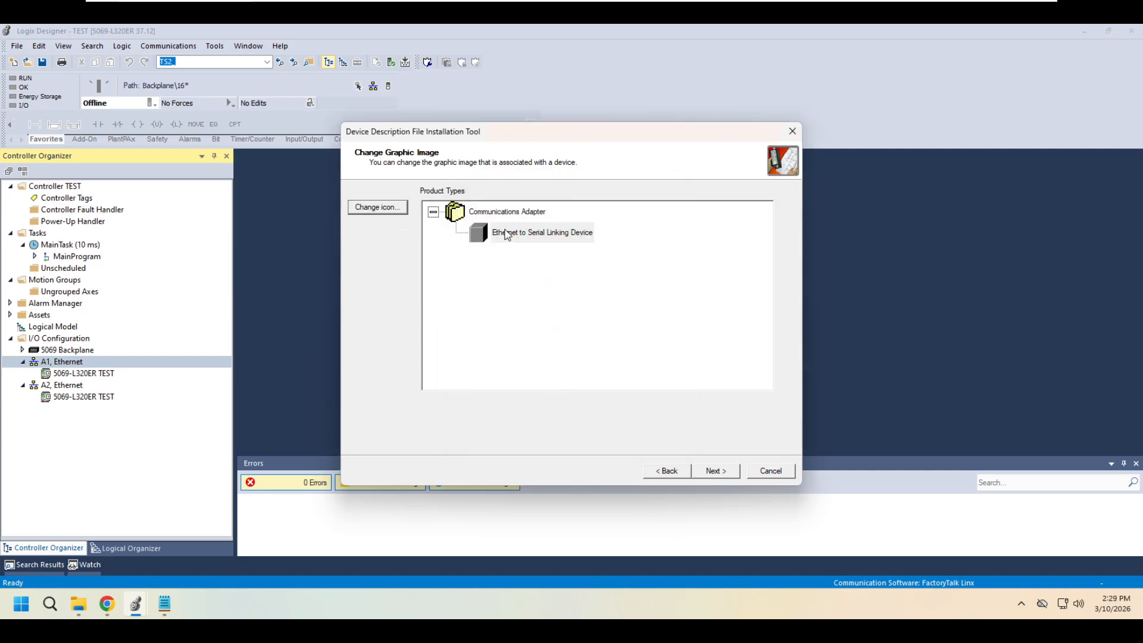
Step: Register the Ethernet to Serial Linking Device with its default icon and finish the installation wizard
click(503, 233)
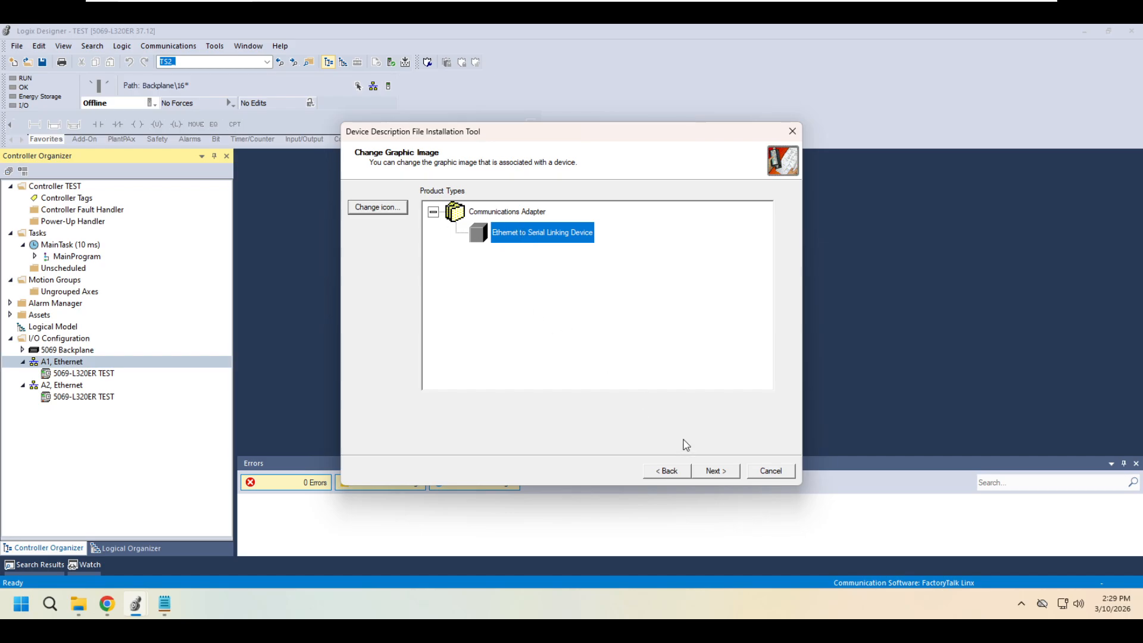
click(716, 470)
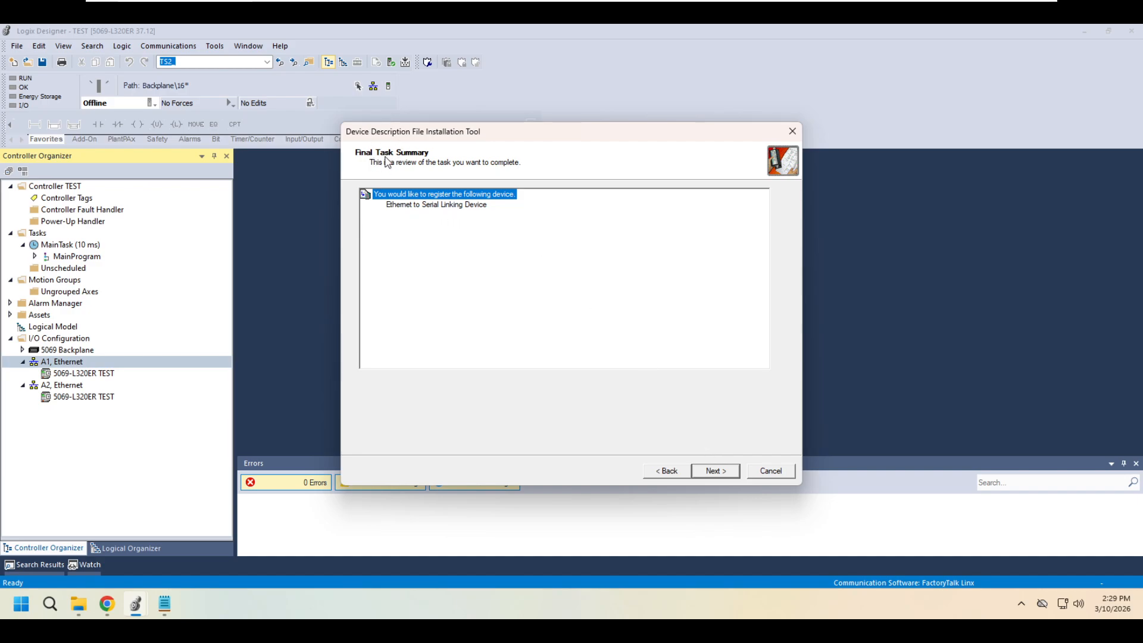
click(726, 475)
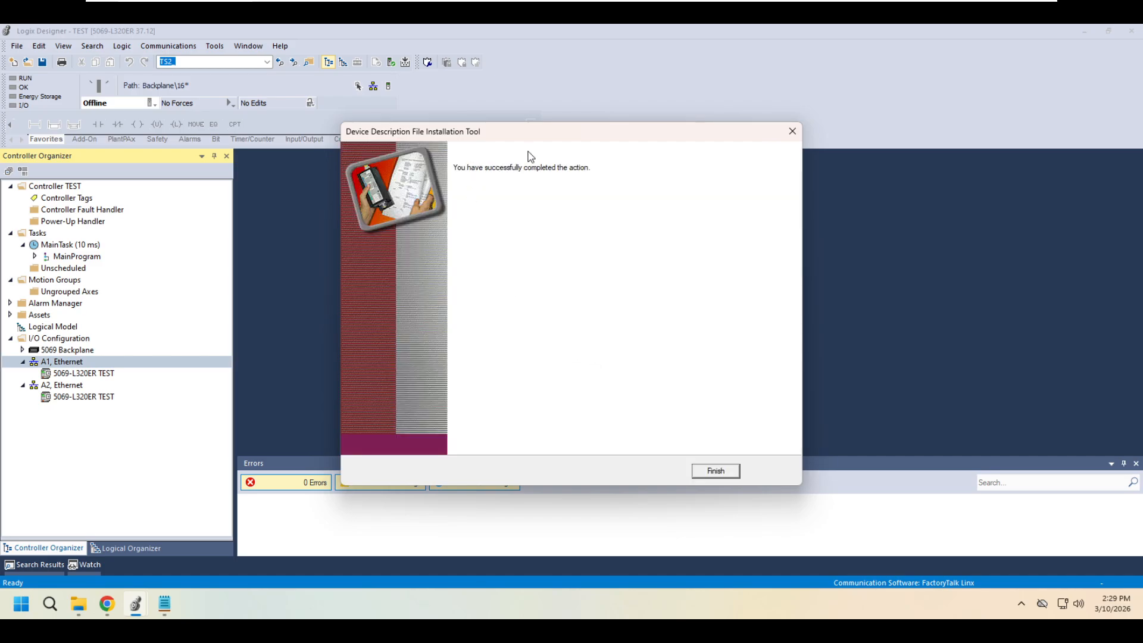
click(724, 474)
Step: Open the module type catalog to add a new module to the A1, Ethernet network
right_click(75, 367)
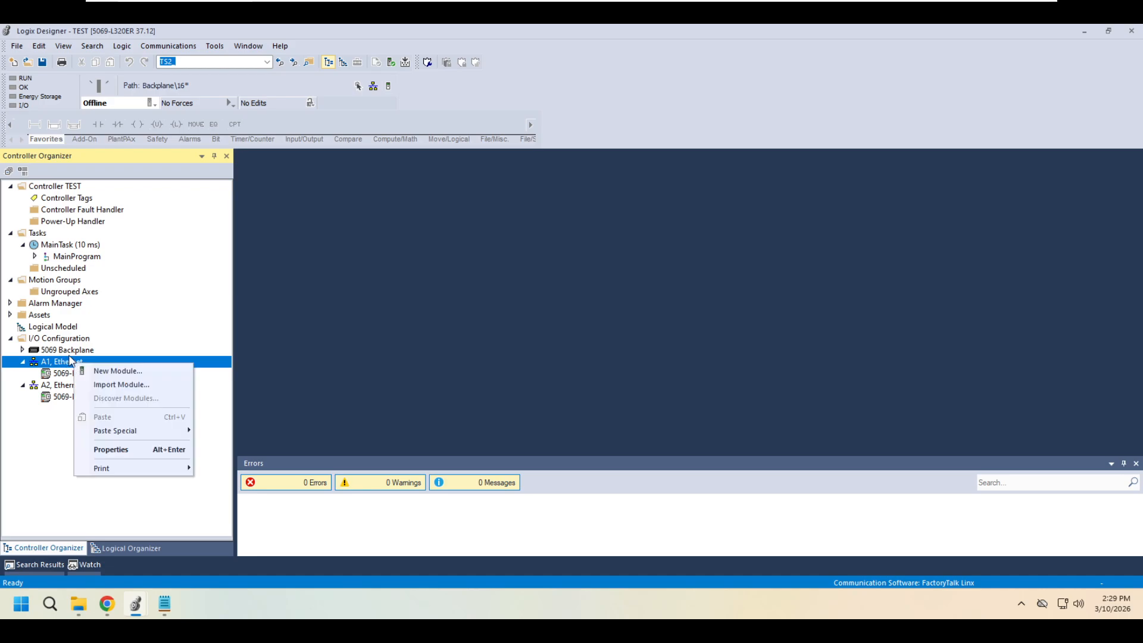
click(89, 352)
click(82, 367)
right_click(95, 365)
click(142, 369)
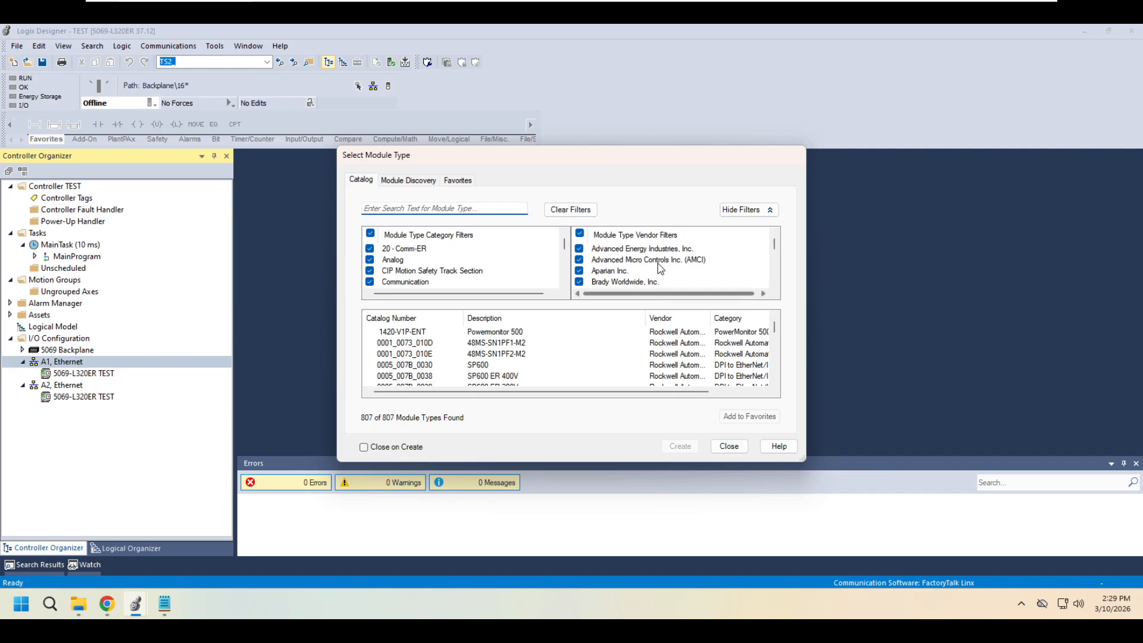
Step: Filter the module catalog to show only the vendor HMS Industrial Networks AB
scroll(646, 264, down, 5)
scroll(637, 262, down, 5)
scroll(597, 258, up, 5)
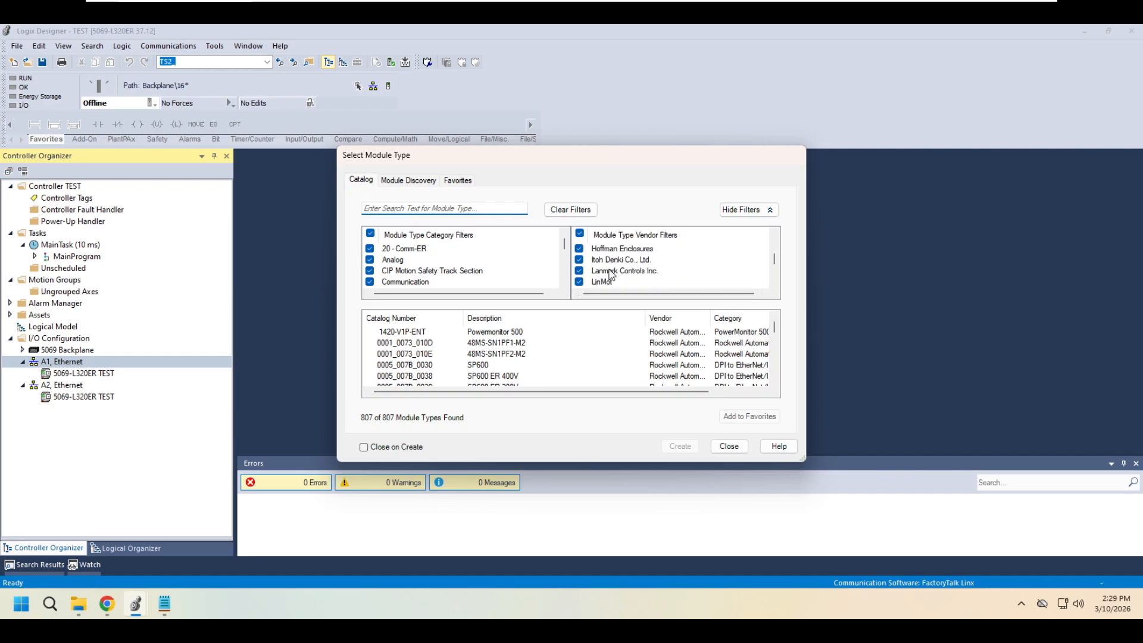
click(580, 234)
scroll(627, 269, down, 6)
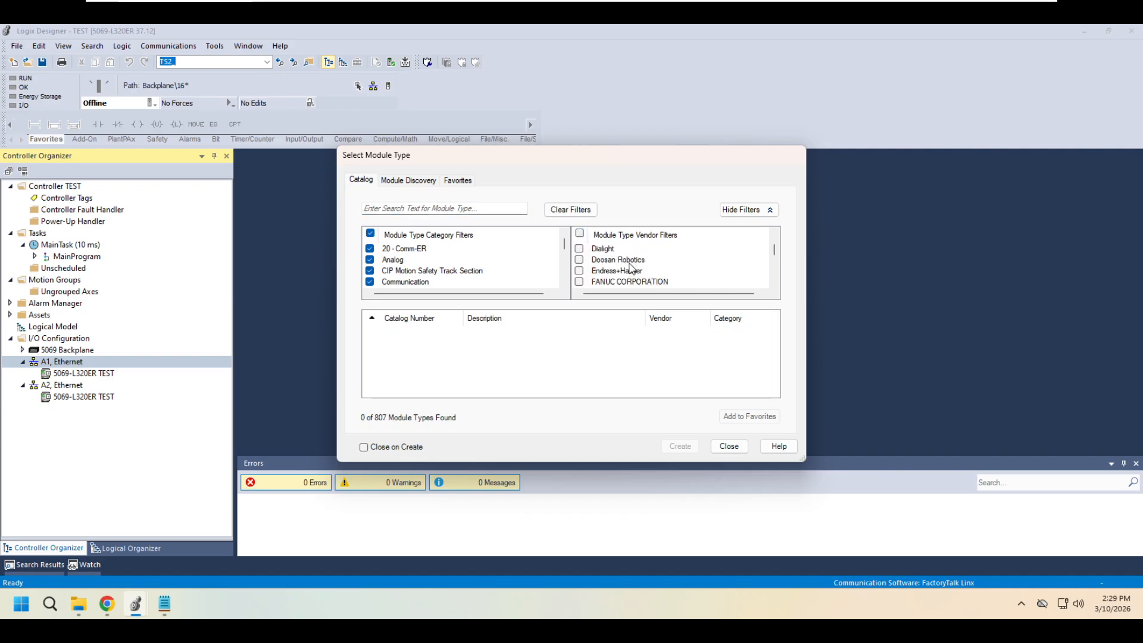
scroll(642, 268, up, 1)
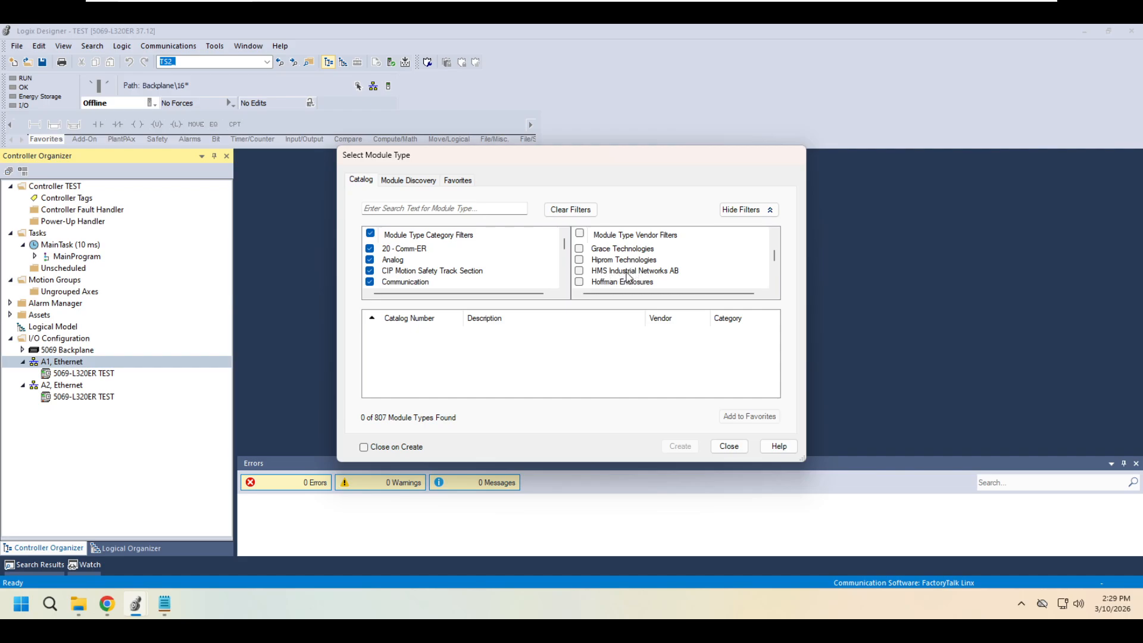
click(579, 271)
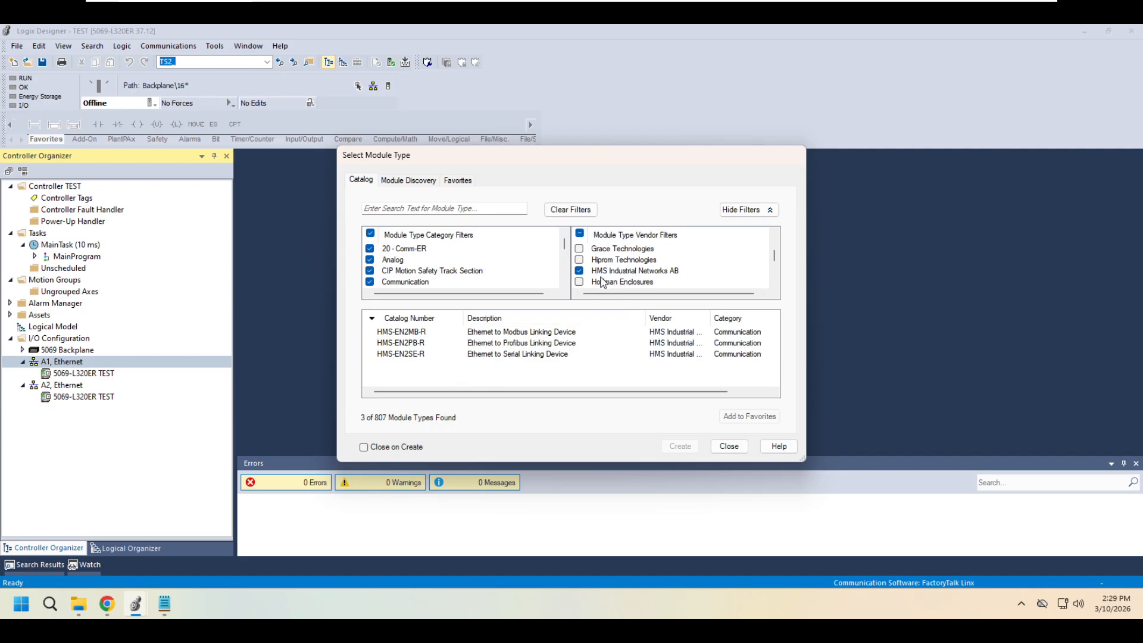
mouse_move(774, 259)
mouse_down()
mouse_move(775, 272)
mouse_move(774, 260)
mouse_up()
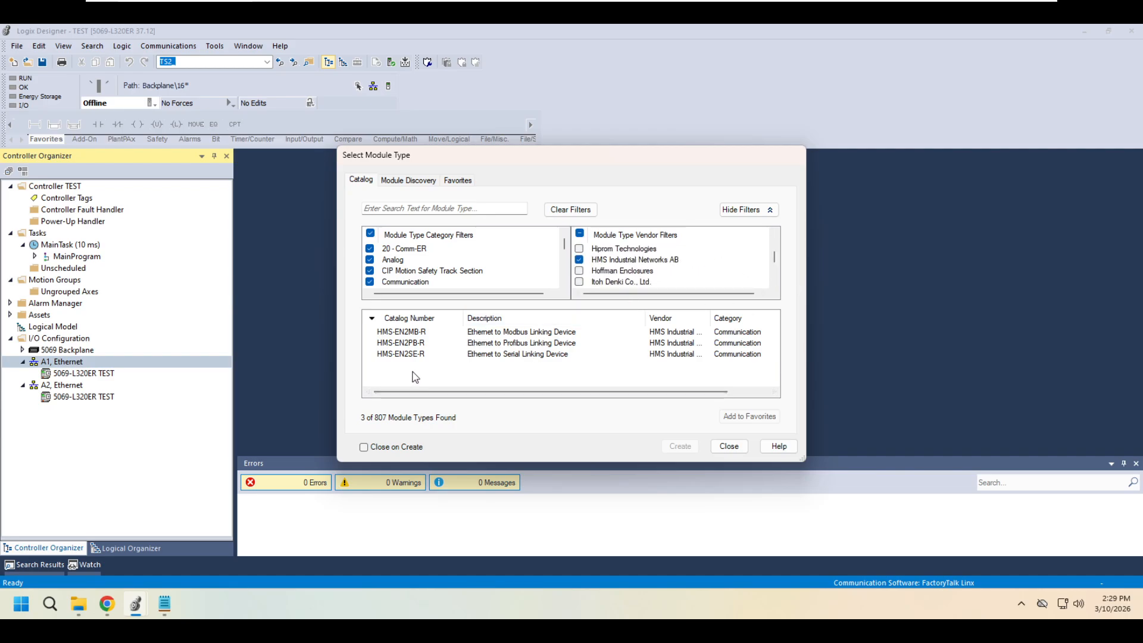
Step: Select the HMS-EN2SE-R Ethernet to Serial Linking Device and start creating it as a new module
click(440, 343)
click(418, 332)
click(419, 344)
click(421, 354)
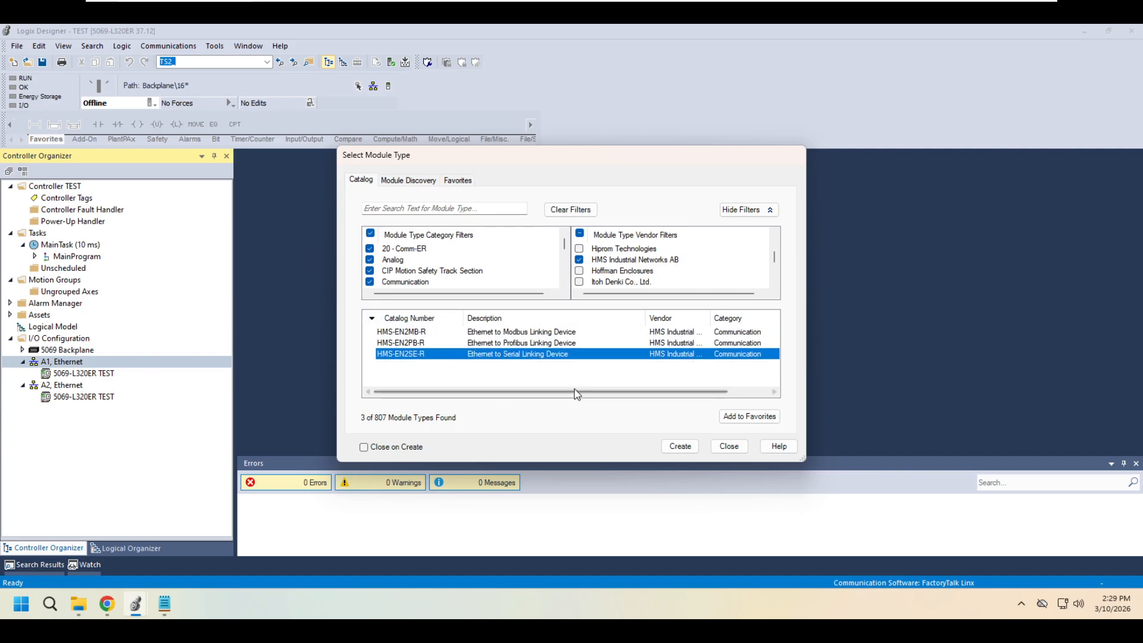
click(681, 446)
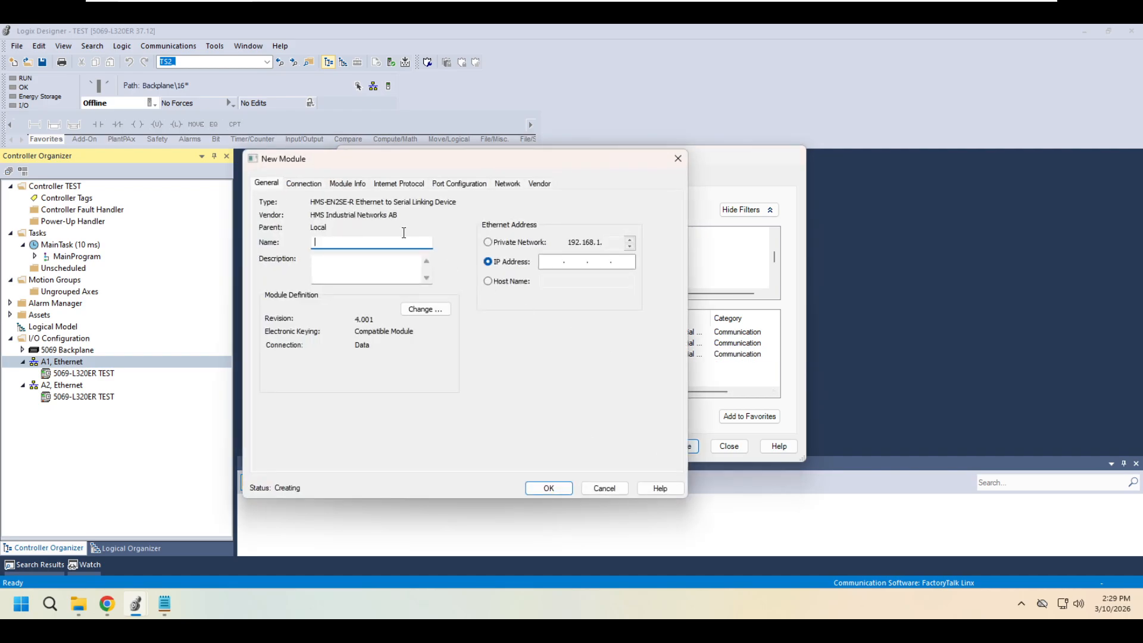